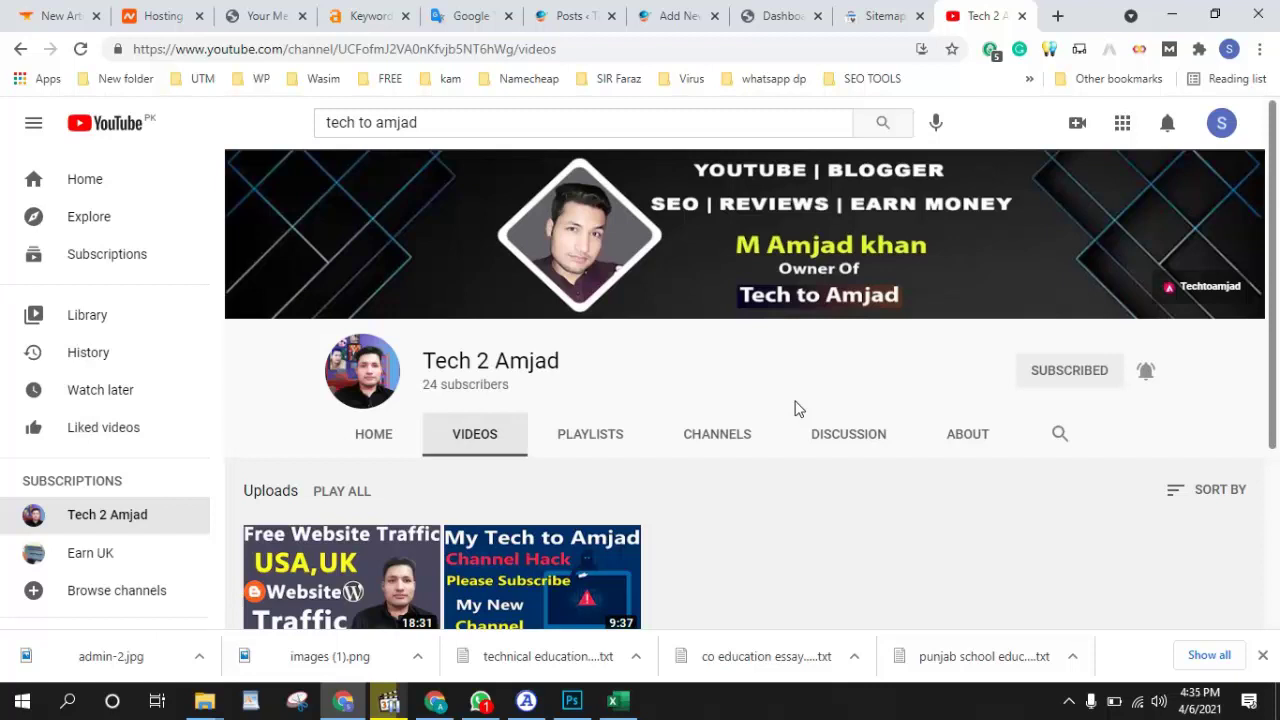
Switch to the googleqna.com WordPress dashboard and open the Rank Math SEO modules overview
click(786, 15)
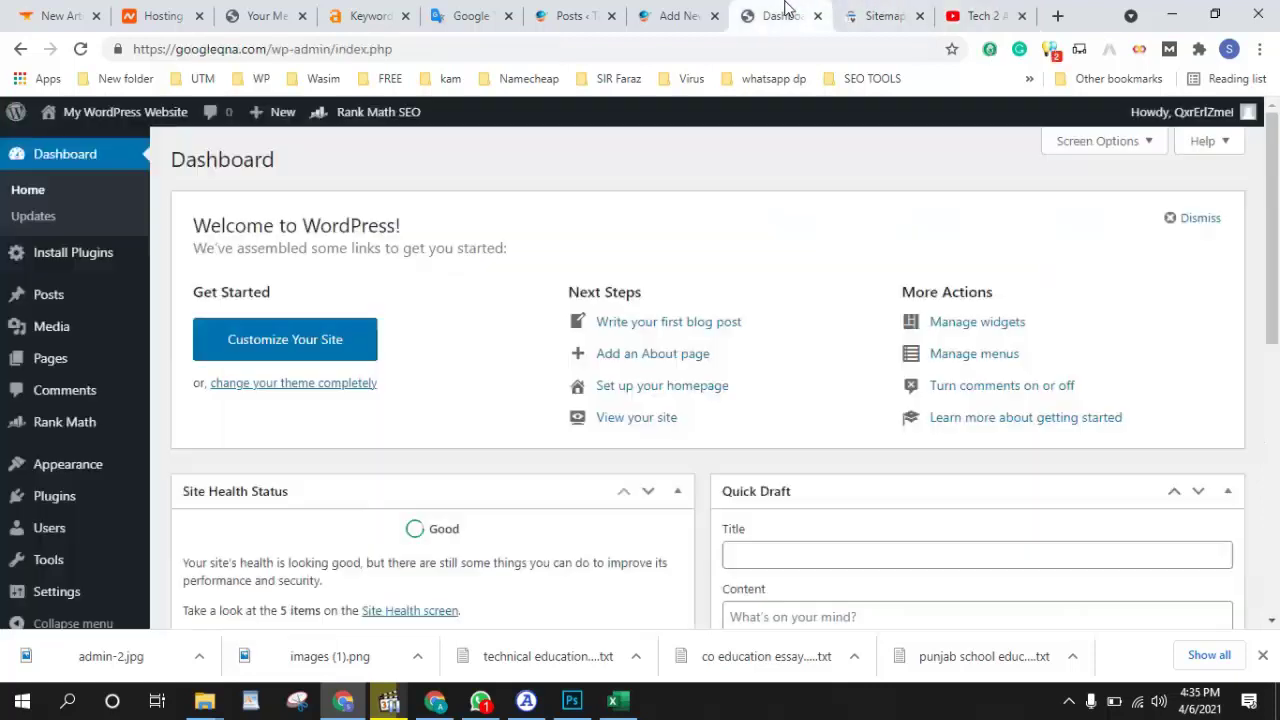
scroll(220, 450, down, 3)
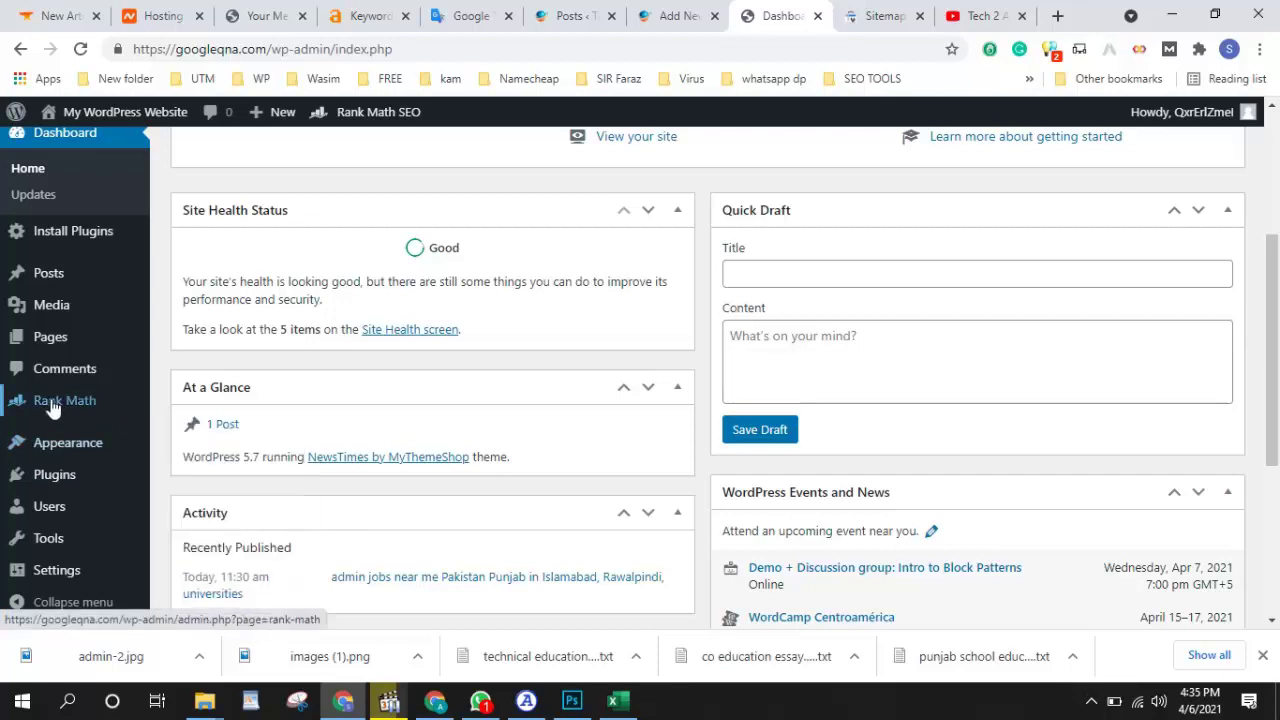
mouse_move(105, 402)
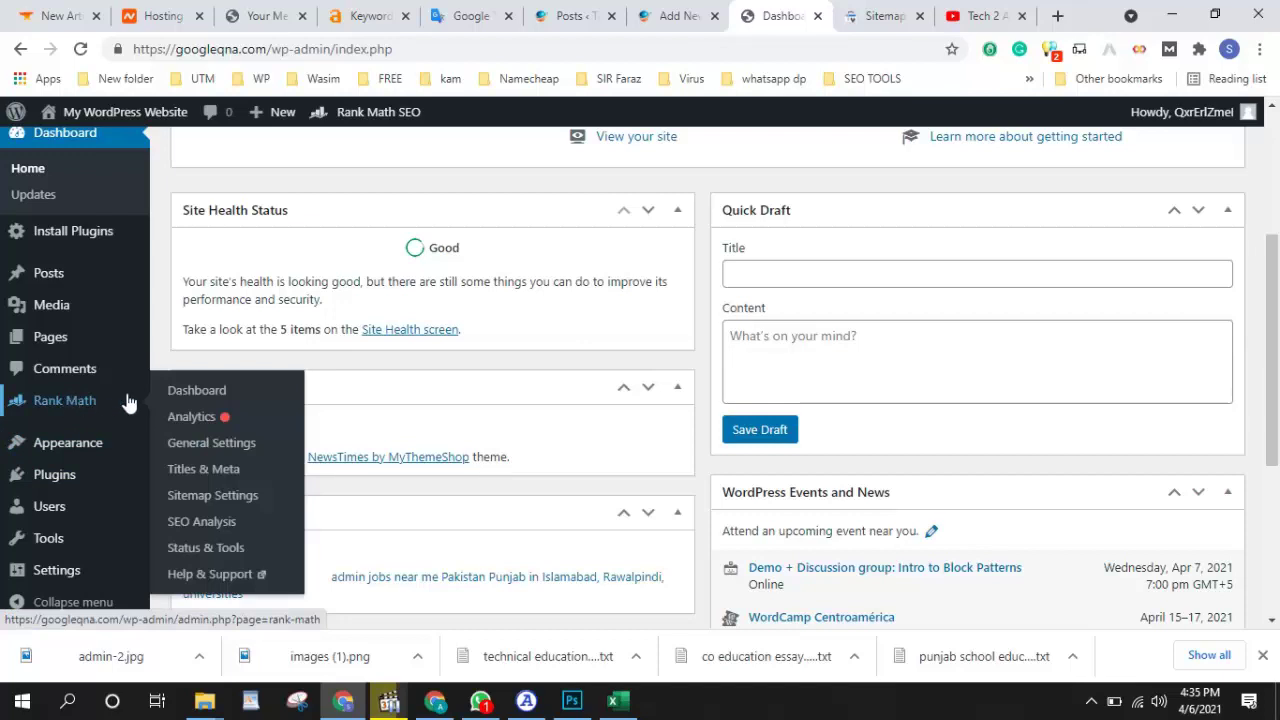
click(86, 403)
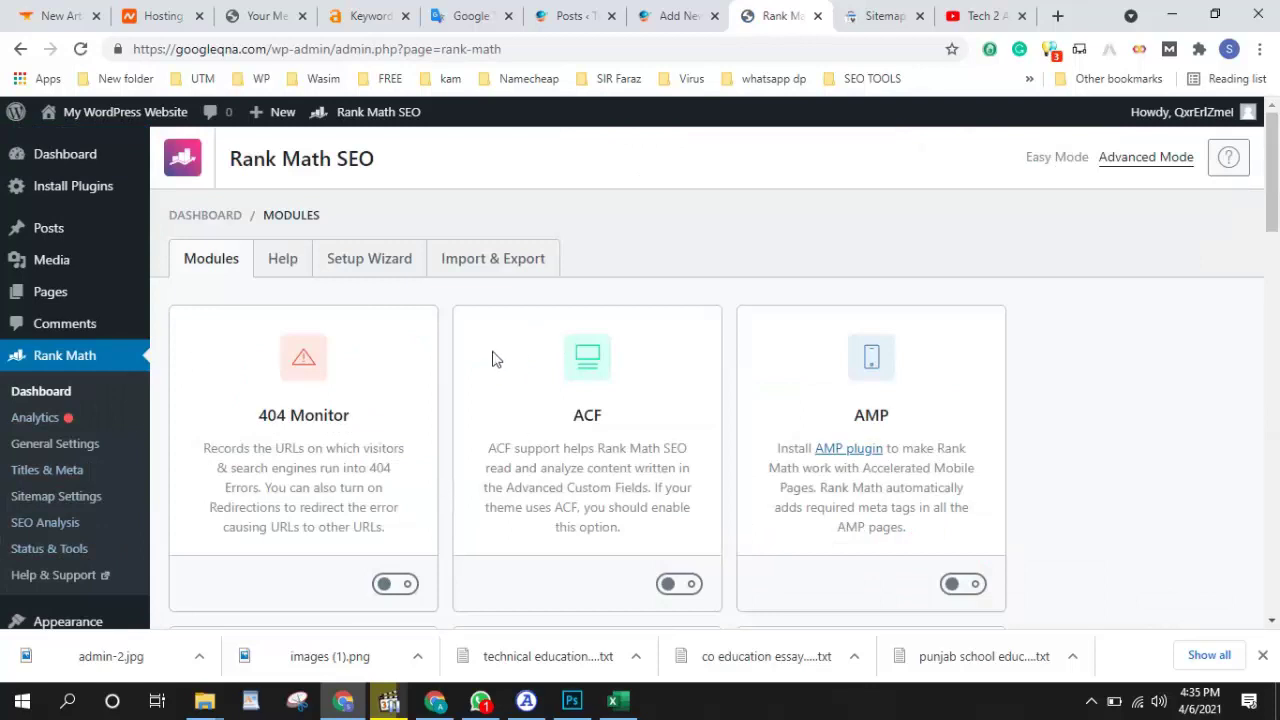
scroll(364, 451, down, 1)
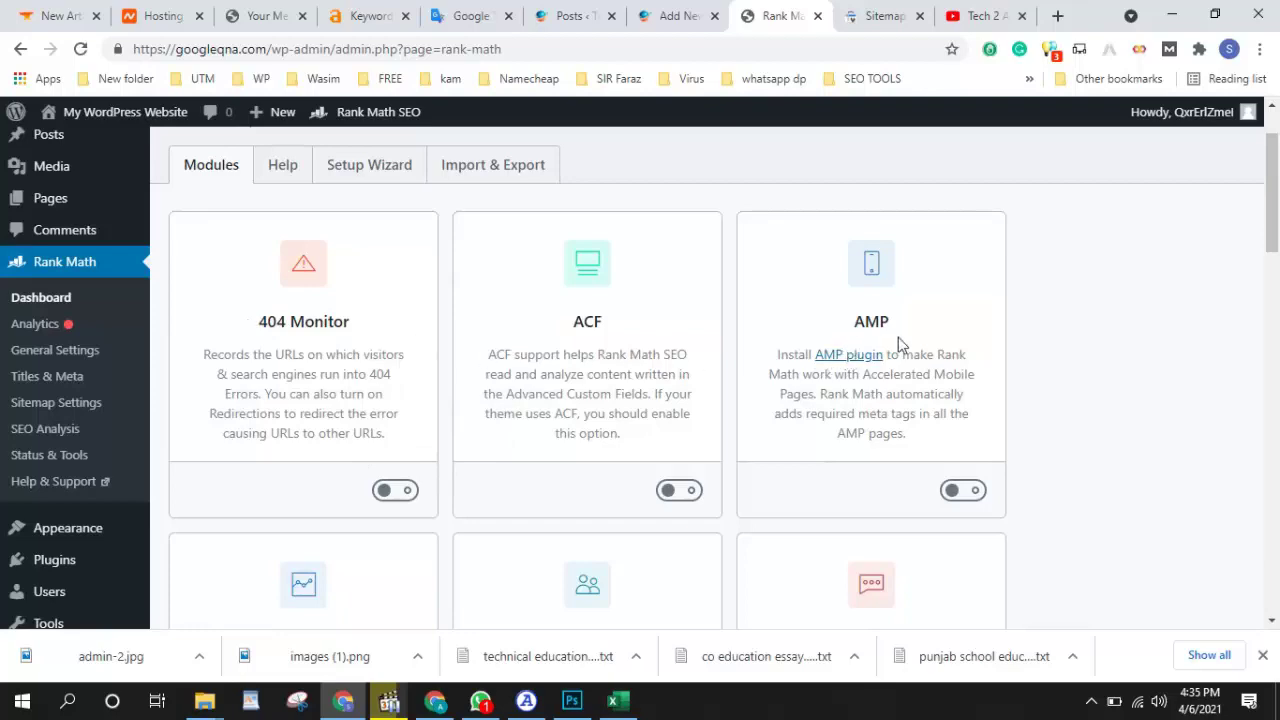
scroll(614, 524, down, 3)
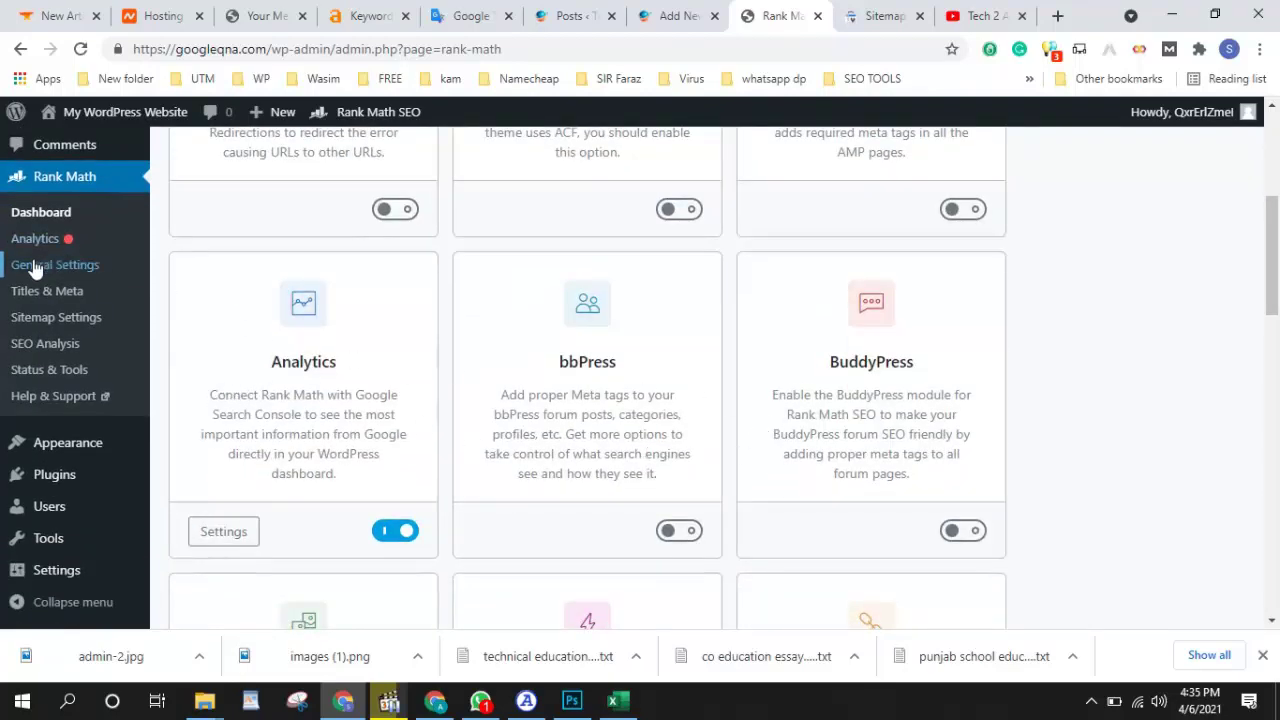
Open the Webmaster Tools section of Rank Math's general settings and go to the Google Search Console field
click(97, 266)
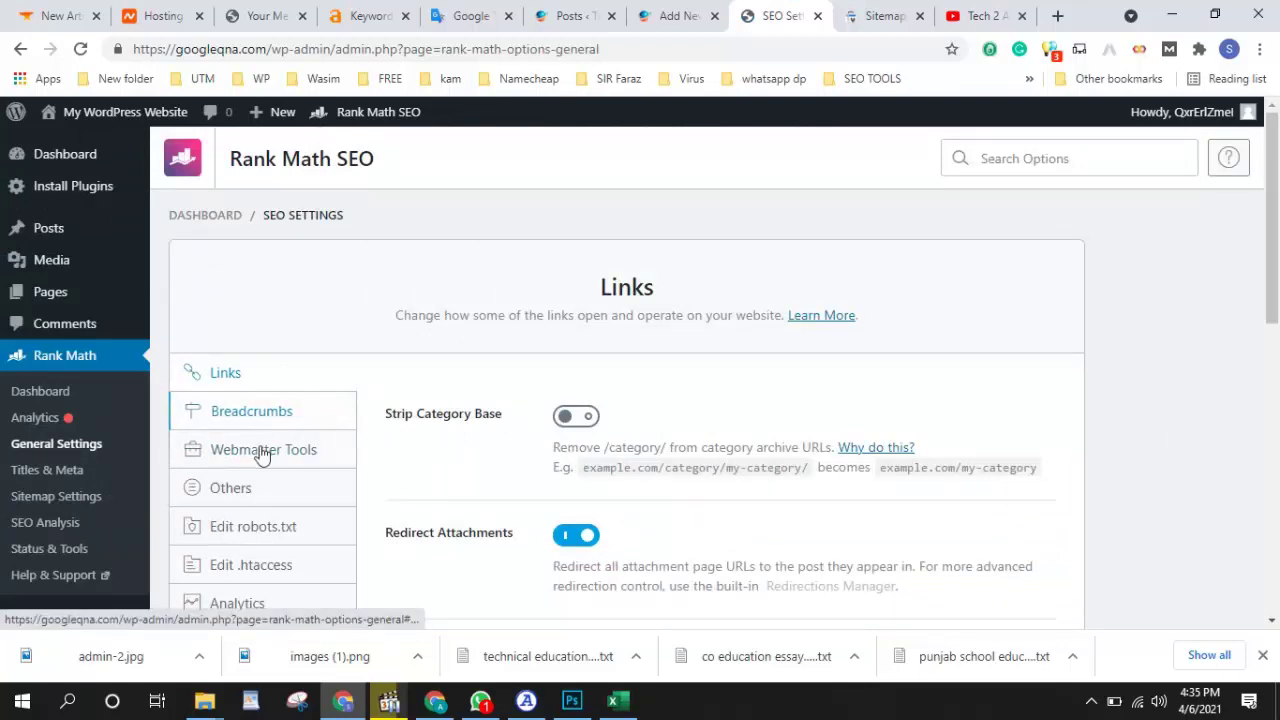
click(306, 452)
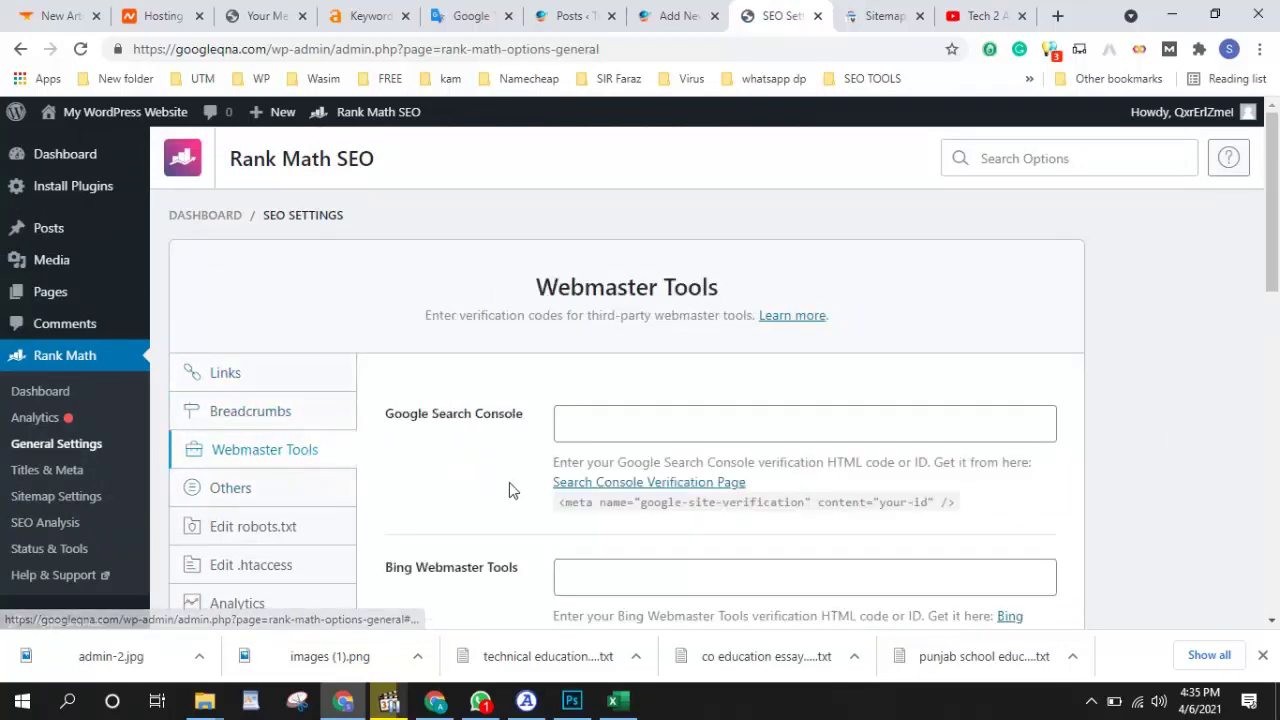
click(578, 406)
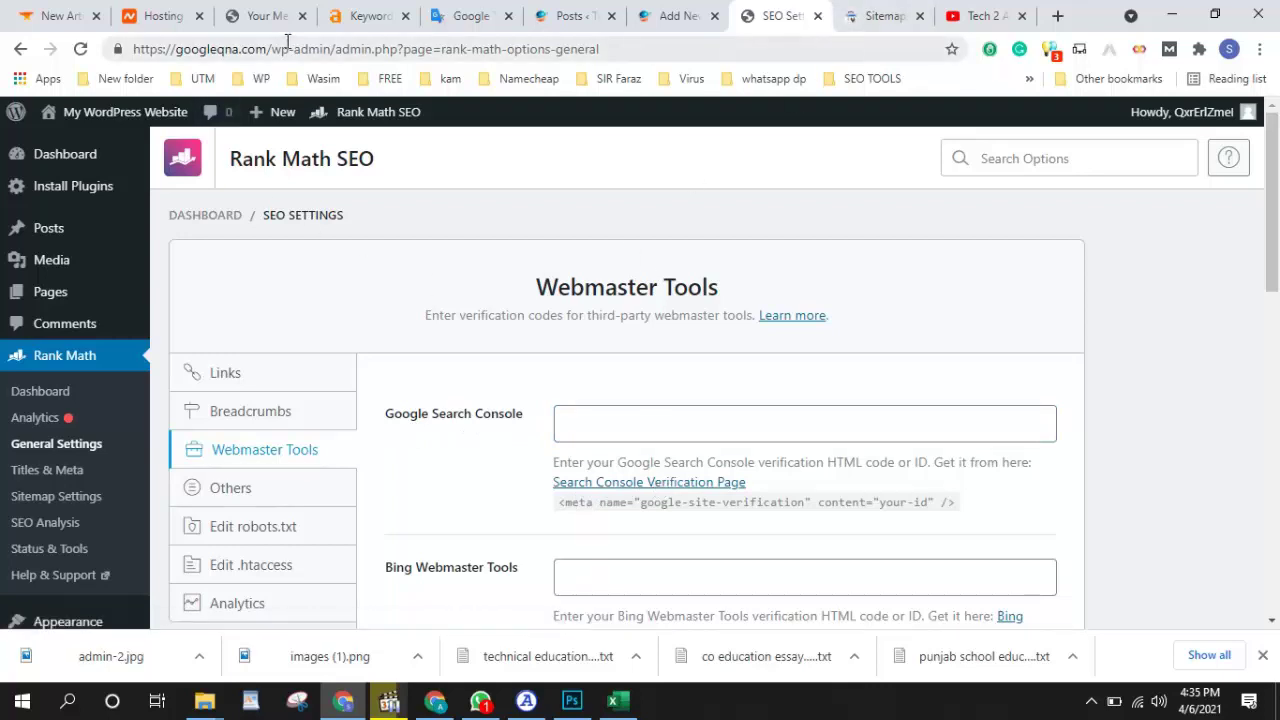
drag(133, 48, 267, 48)
right_click(176, 48)
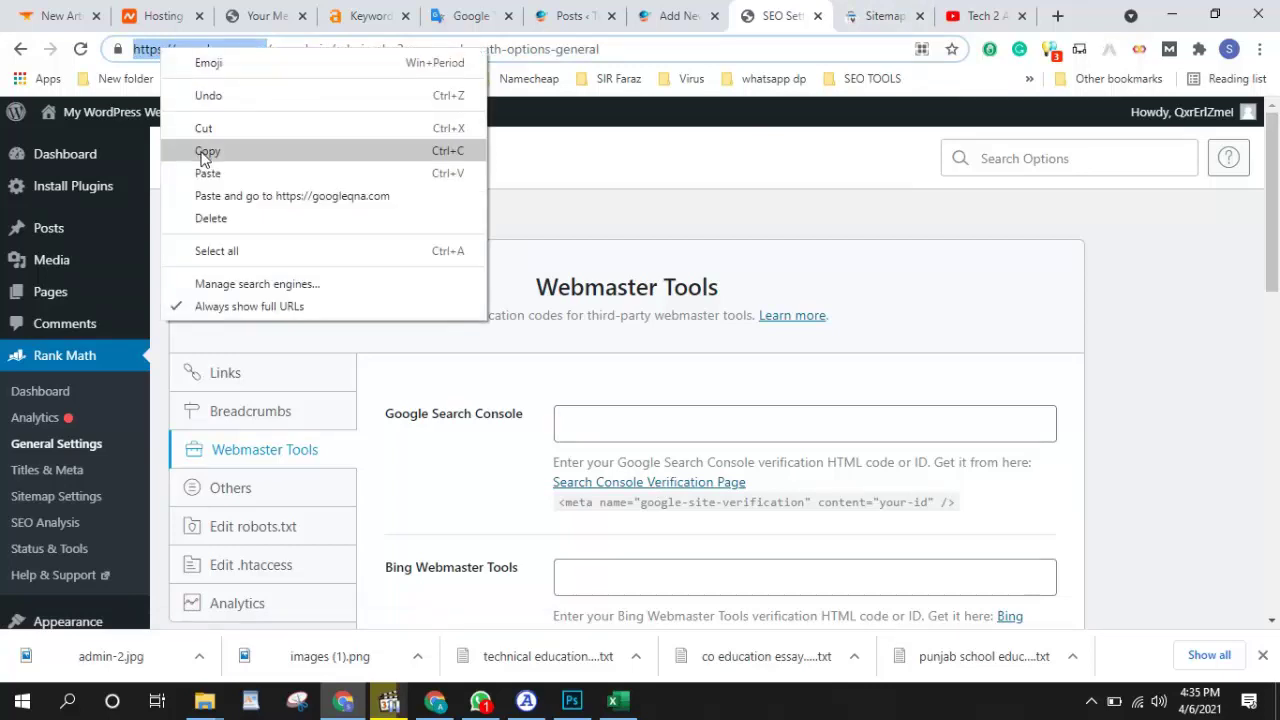
click(208, 151)
click(884, 12)
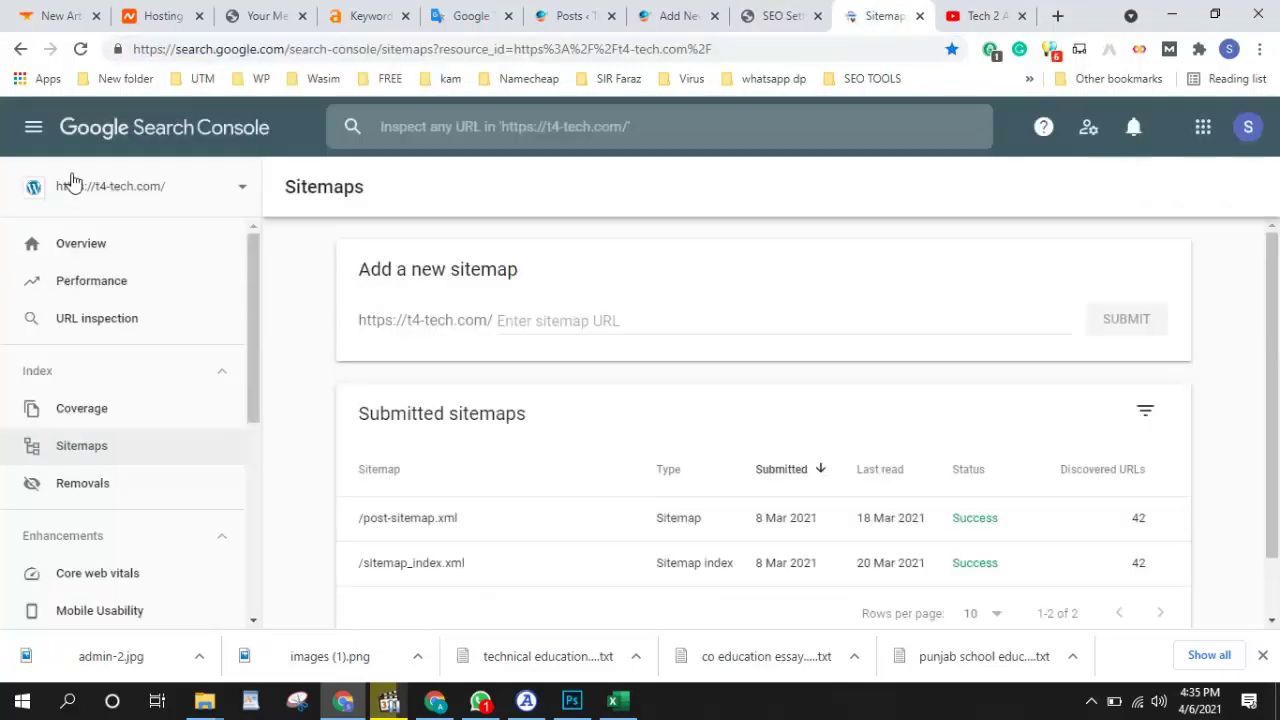
click(154, 190)
click(100, 614)
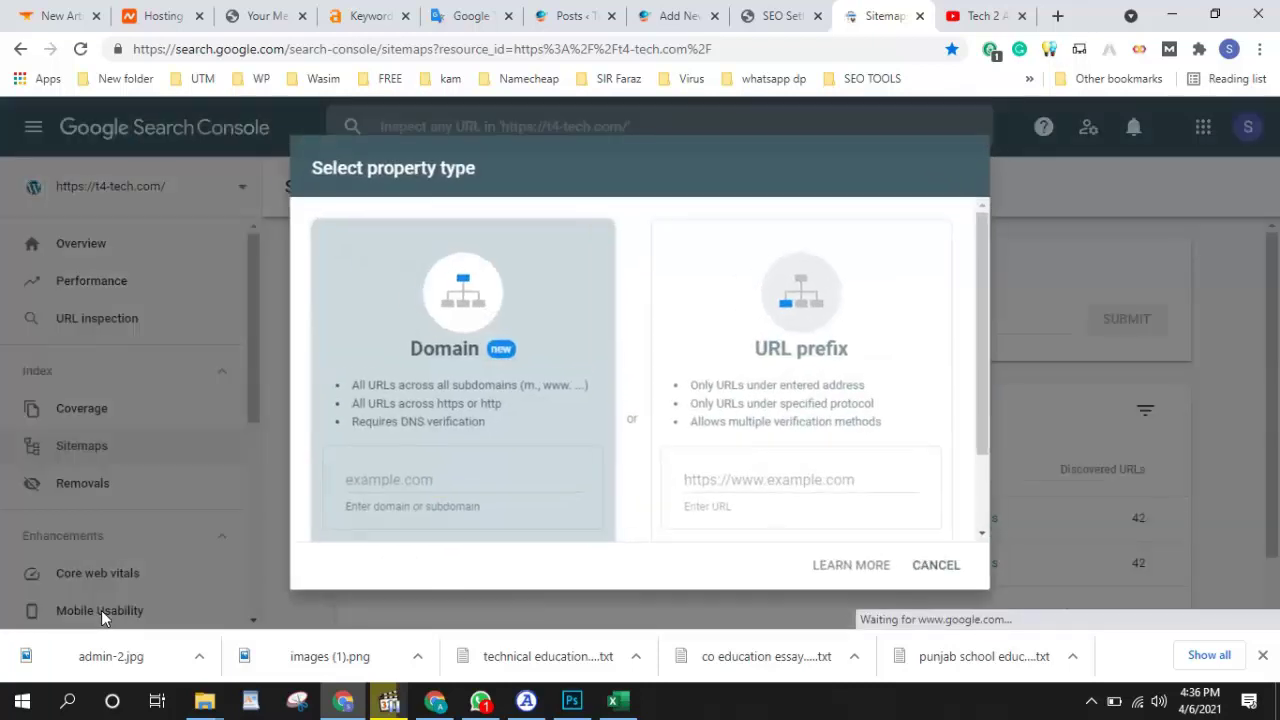
right_click(792, 483)
click(829, 263)
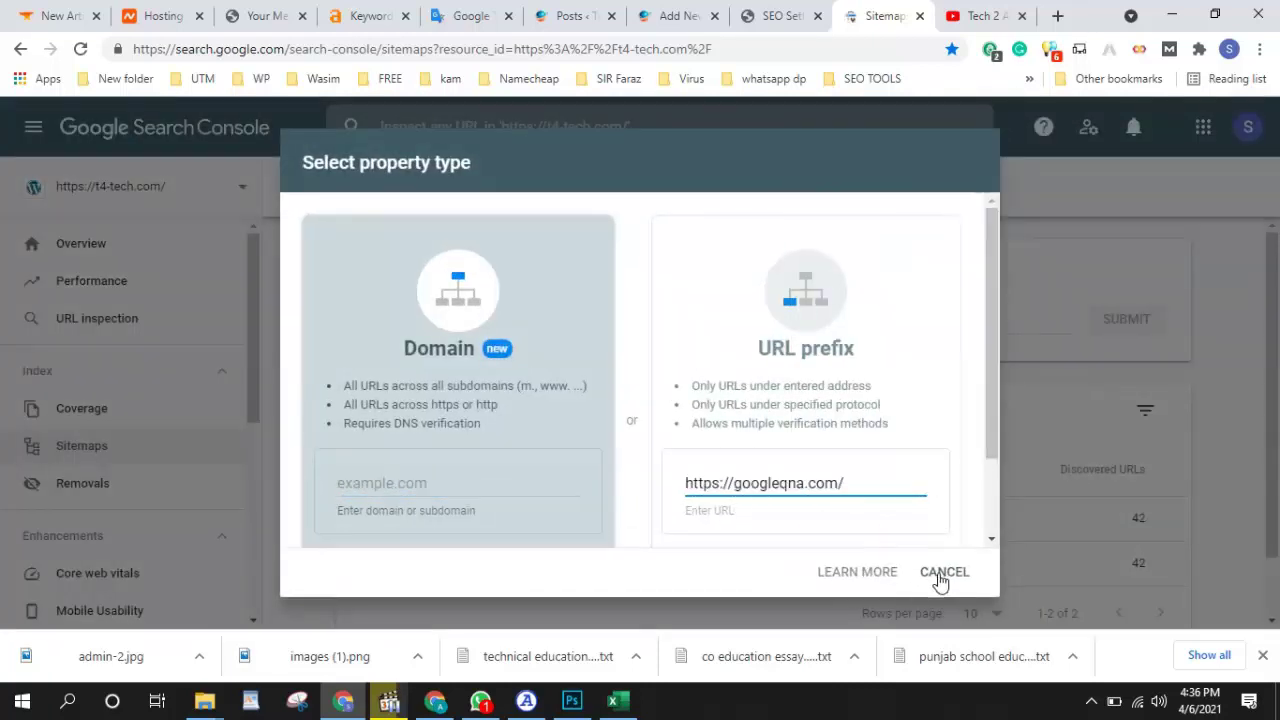
scroll(850, 540, down, 1)
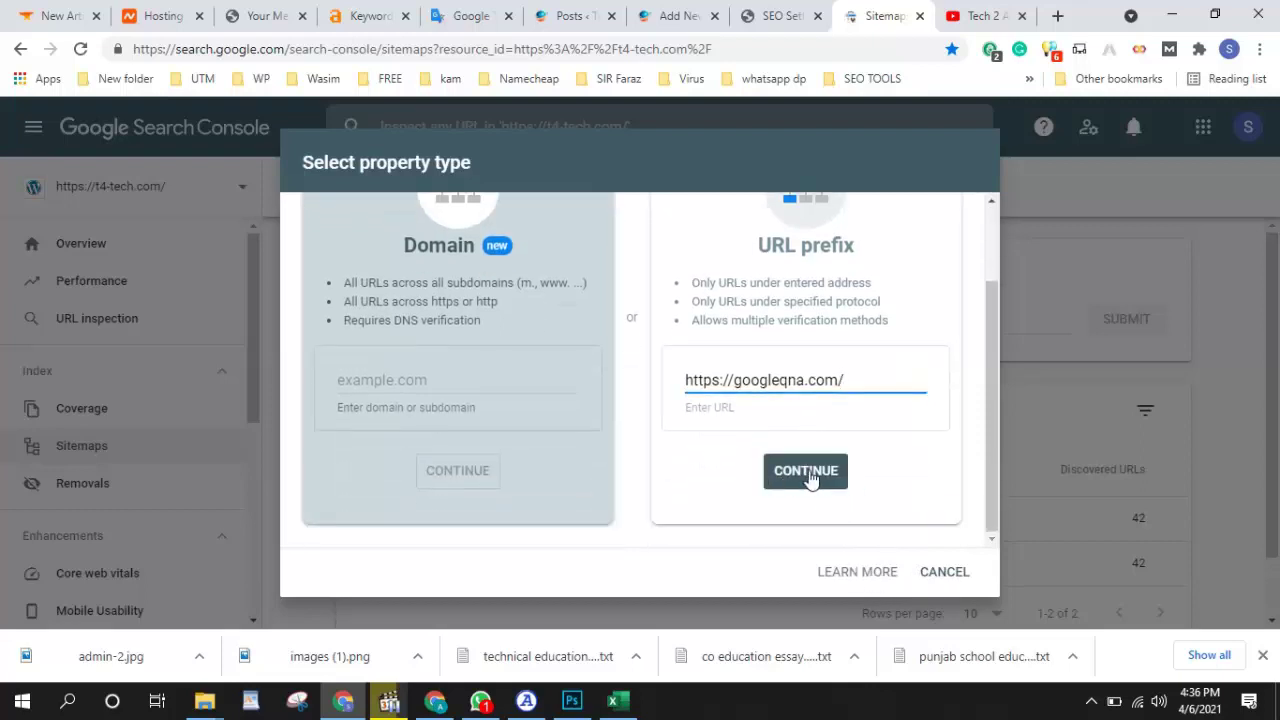
click(810, 476)
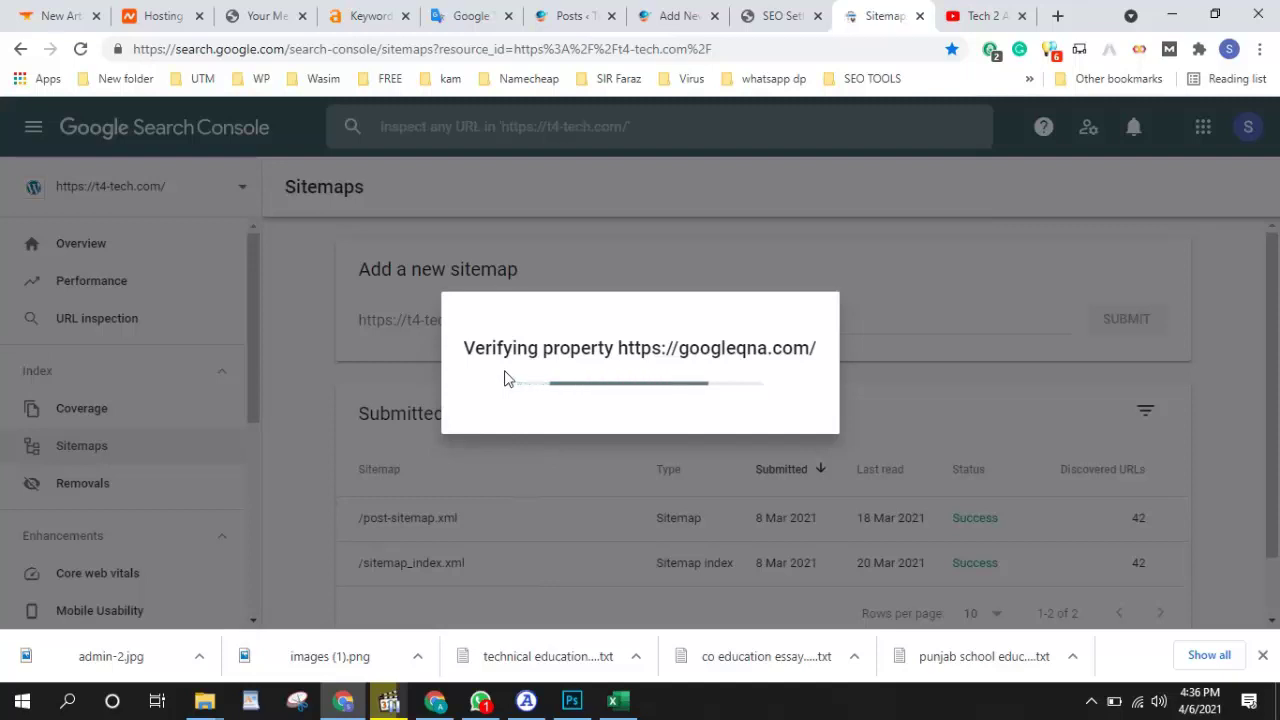
Review the ownership verification methods, expand the HTML tag method and copy its meta tag
scroll(686, 480, down, 2)
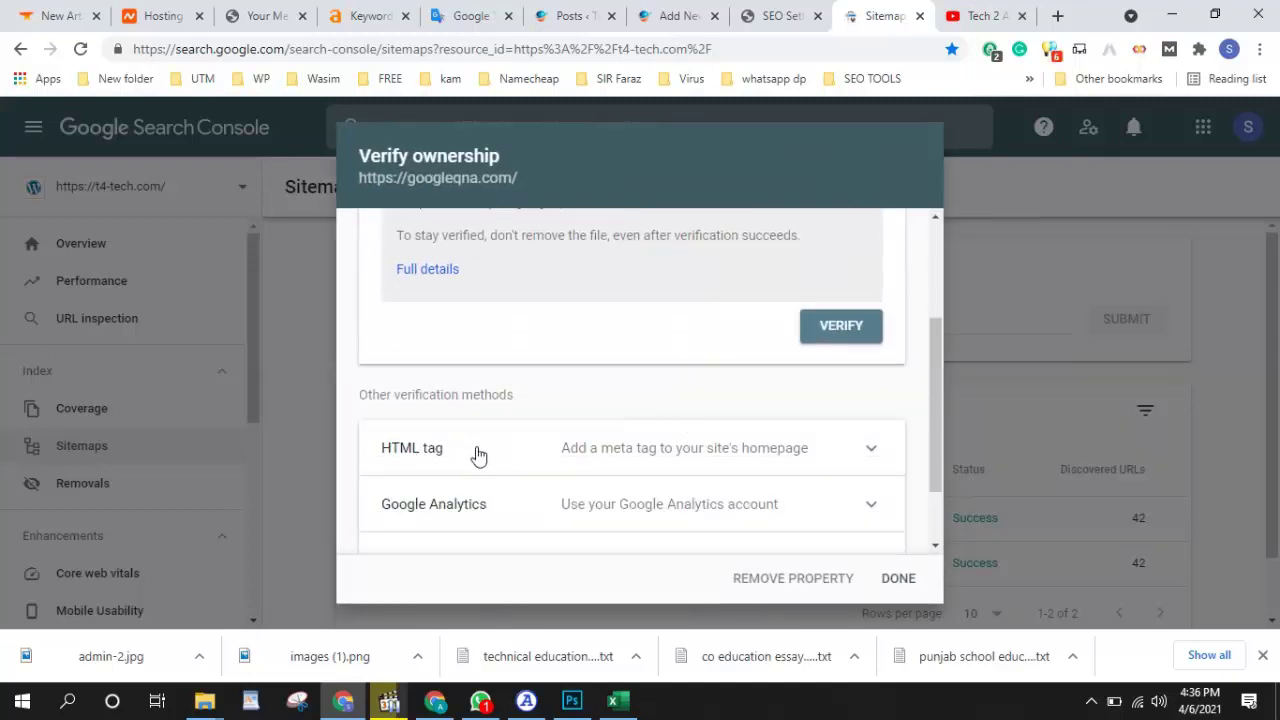
scroll(478, 455, up, 2)
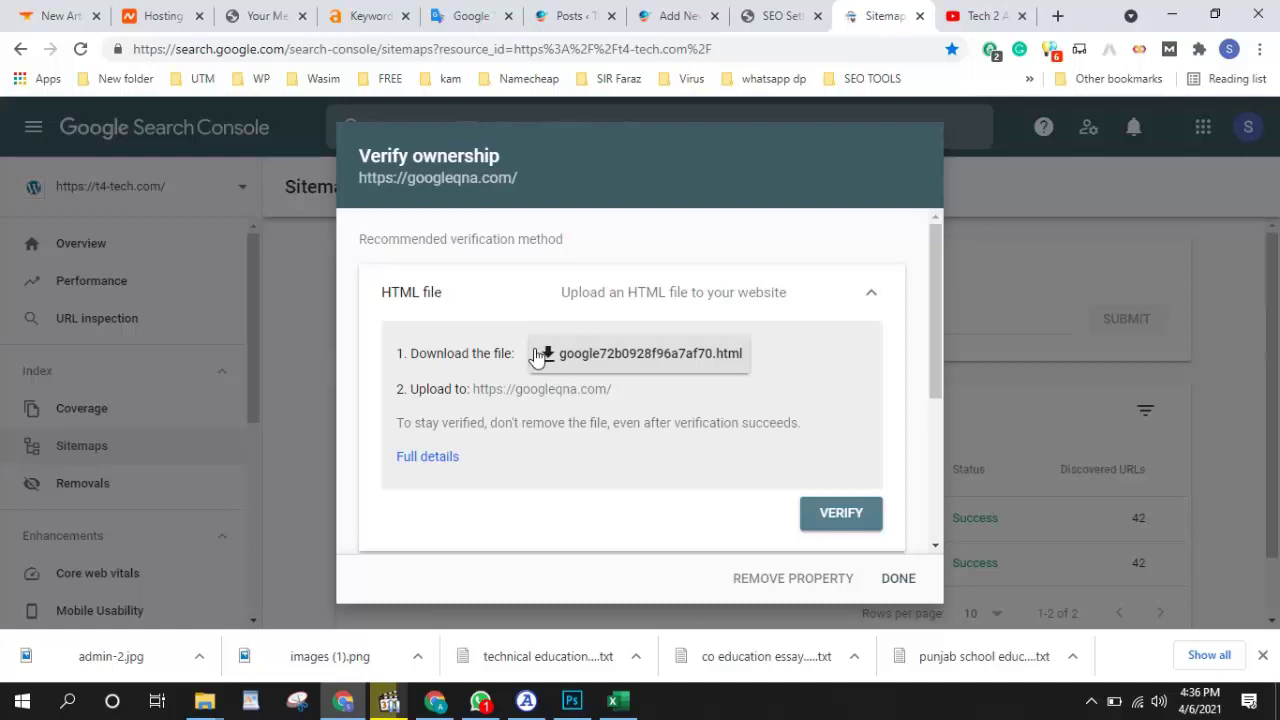
scroll(534, 380, down, 2)
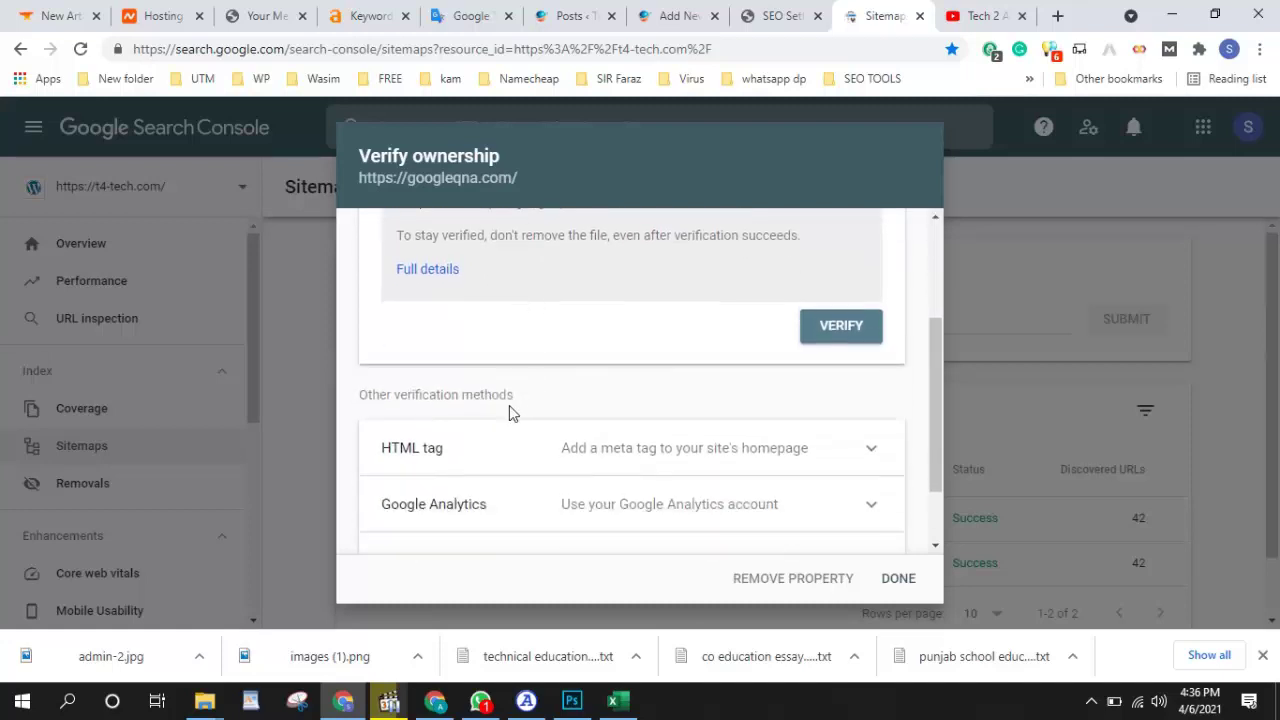
scroll(509, 411, down, 1)
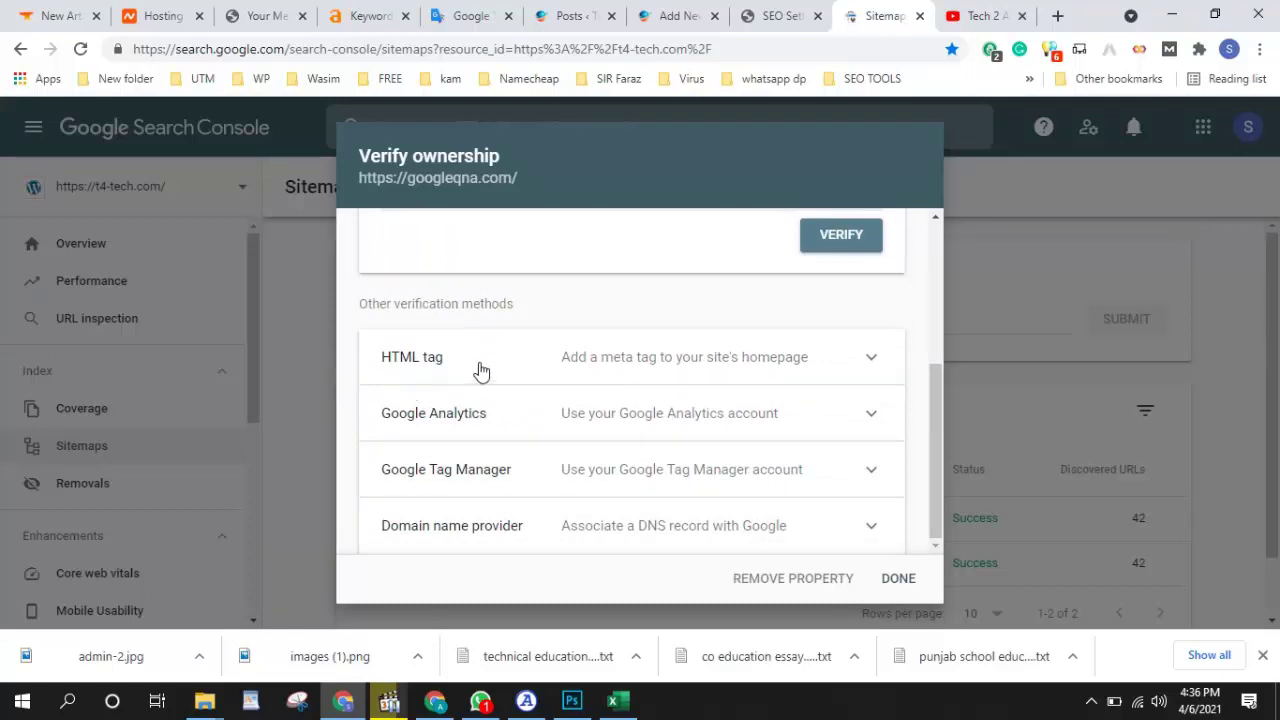
click(569, 366)
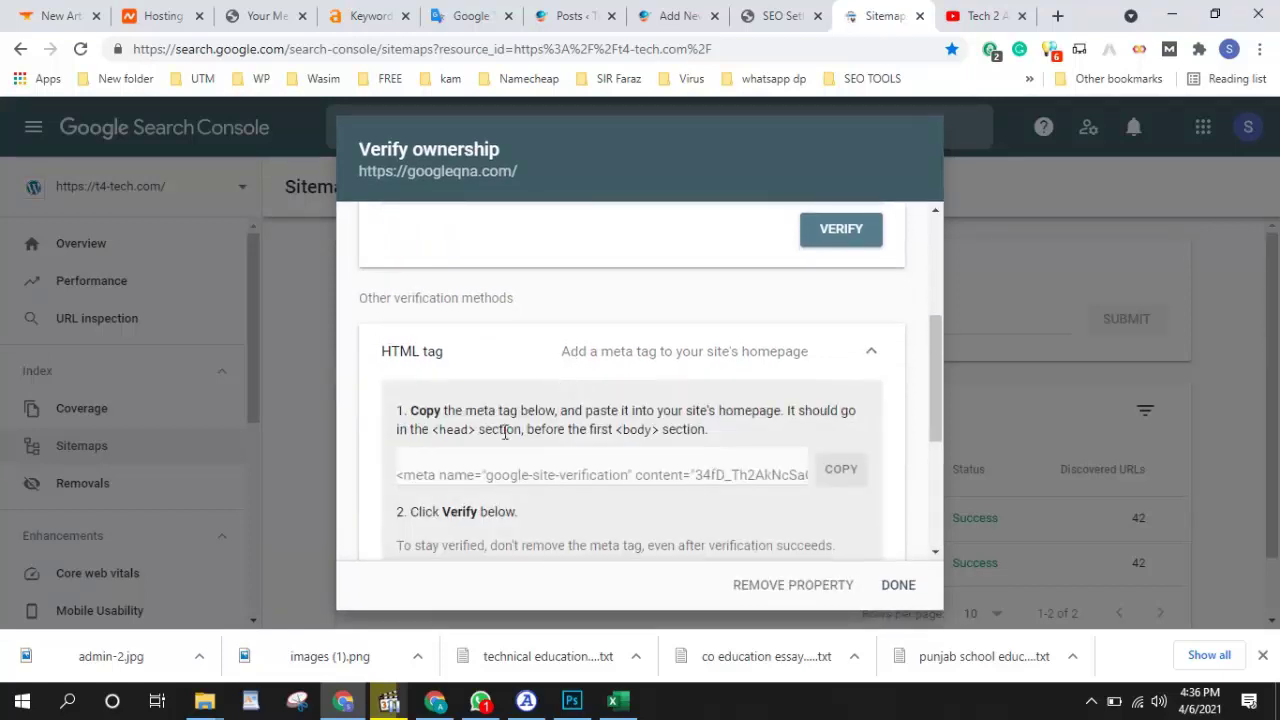
scroll(505, 432, down, 1)
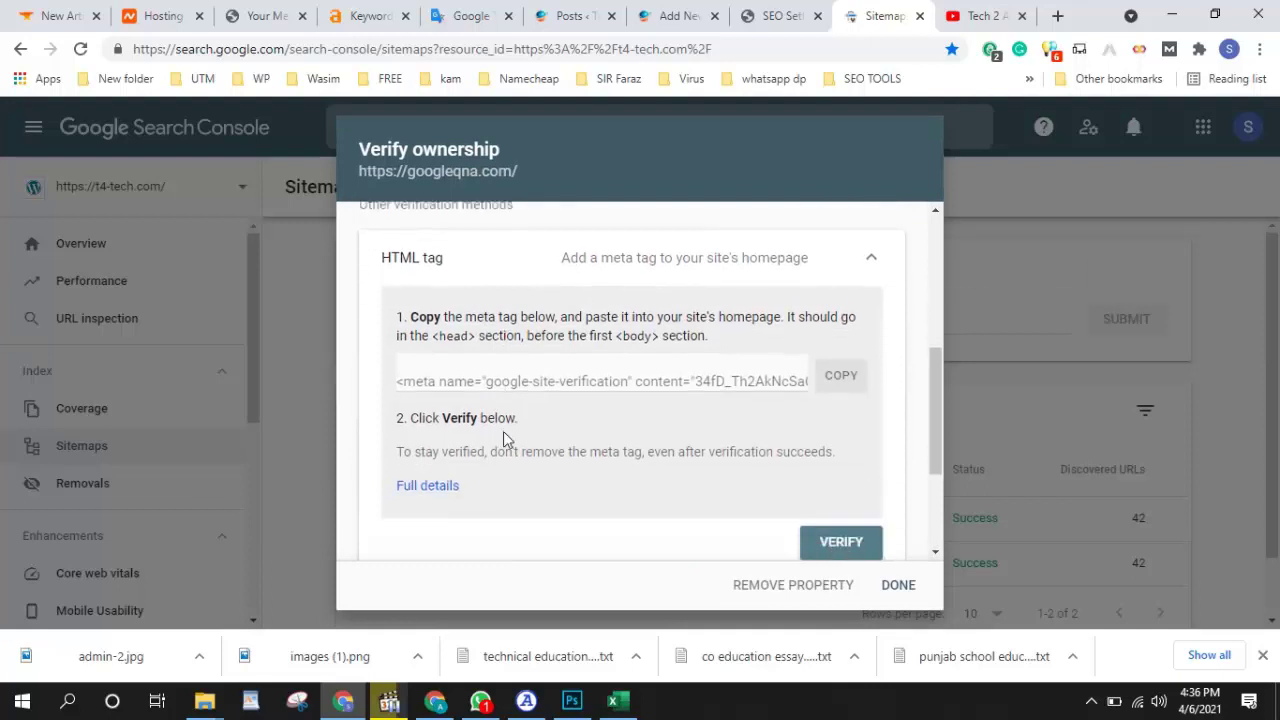
scroll(503, 437, down, 2)
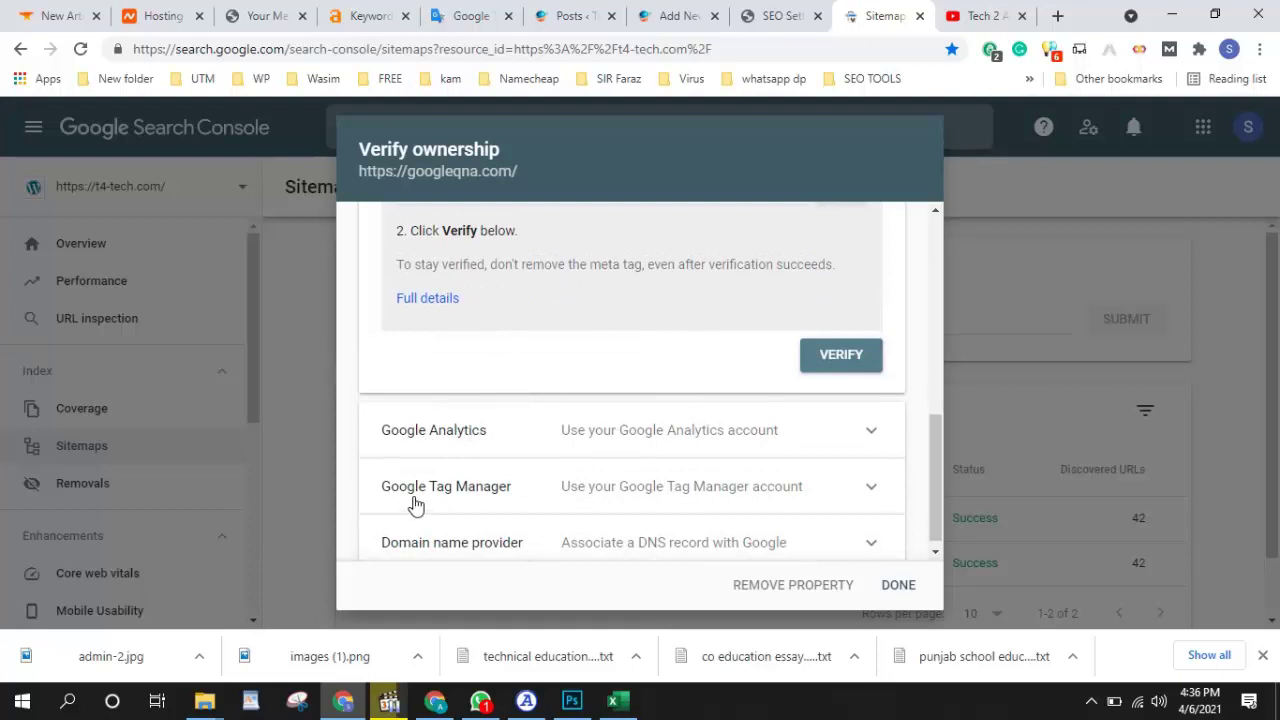
scroll(551, 497, down, 1)
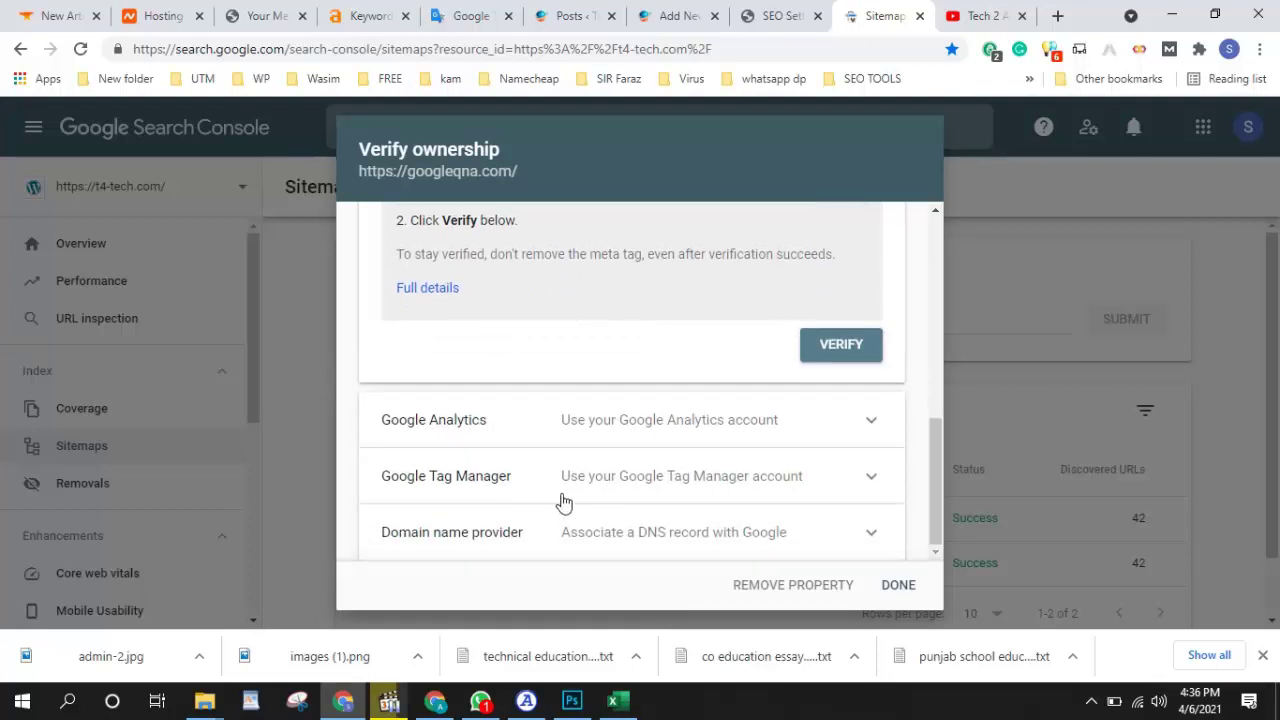
scroll(560, 497, up, 2)
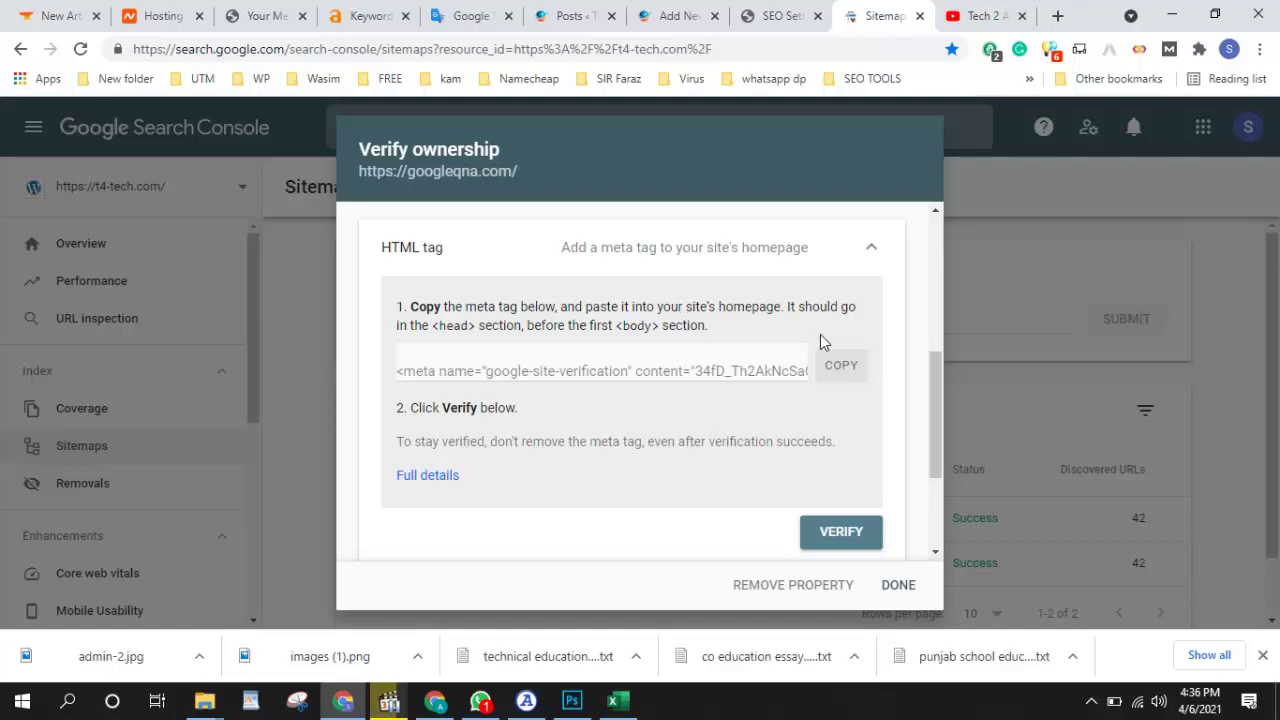
click(837, 364)
click(841, 366)
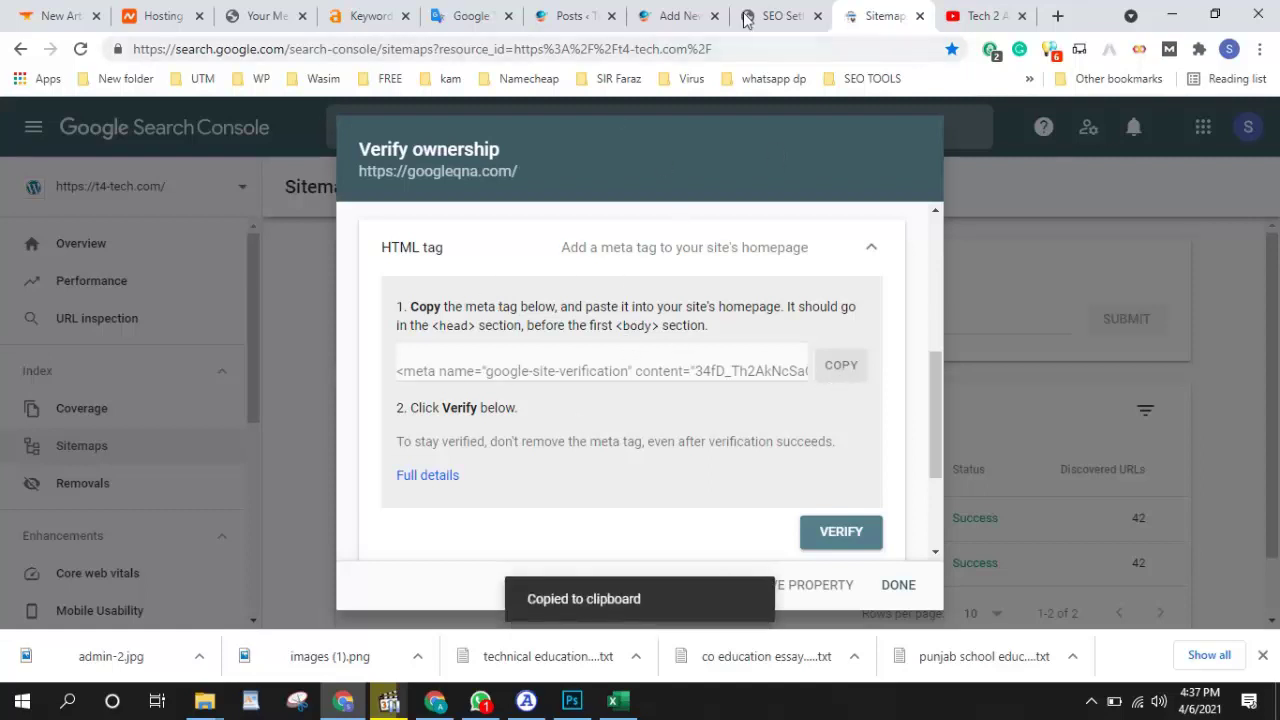
Switch to Rank Math's Webmaster Tools, paste the verification meta tag into the Google Search Console field and save the settings
click(778, 15)
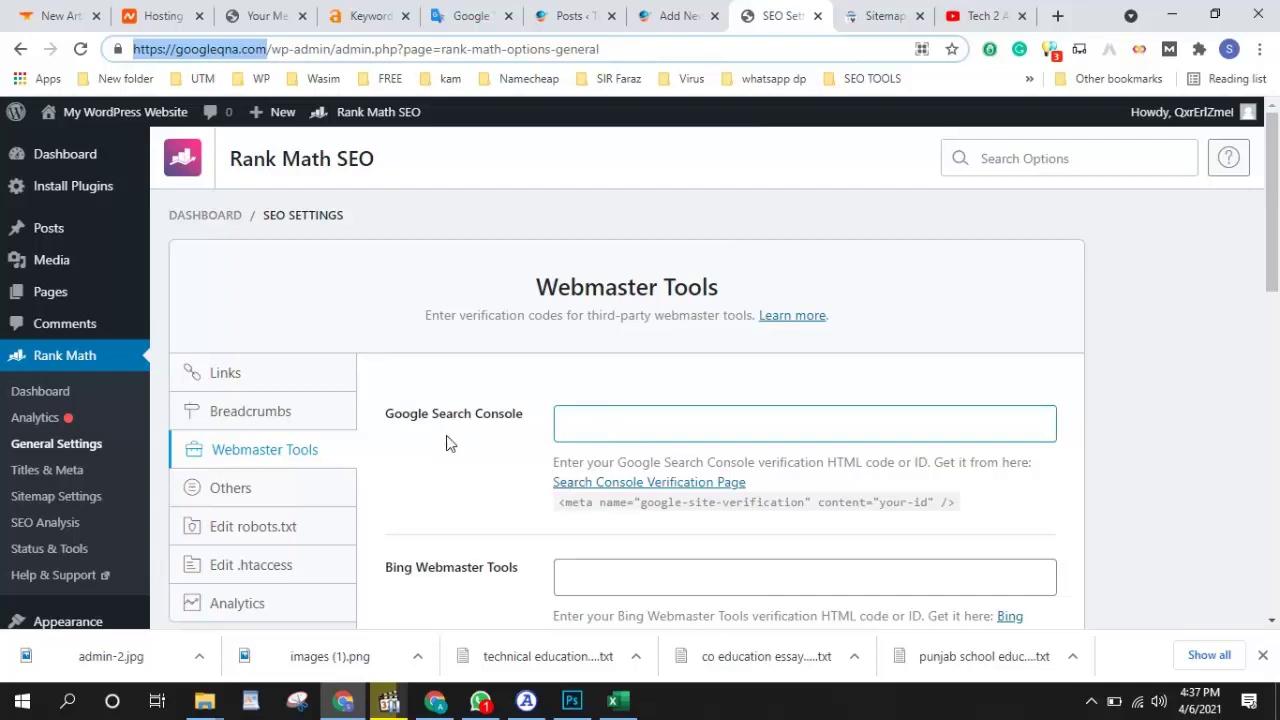
right_click(600, 426)
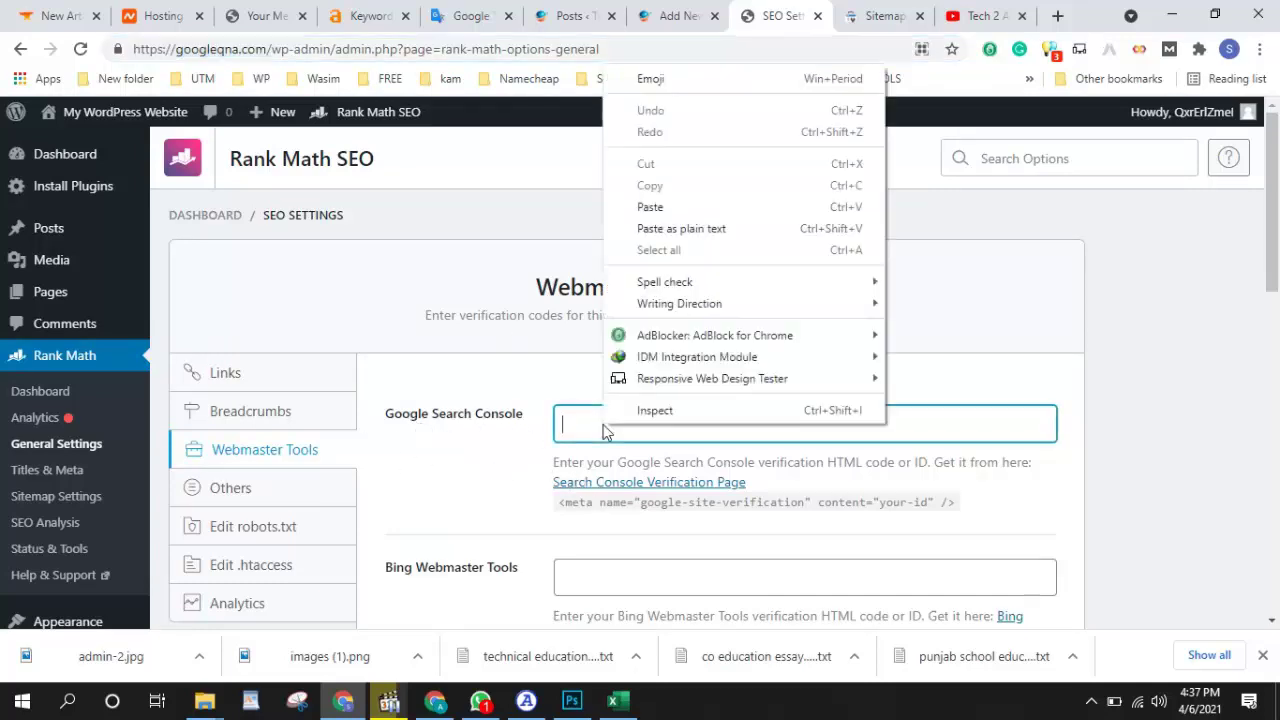
click(665, 207)
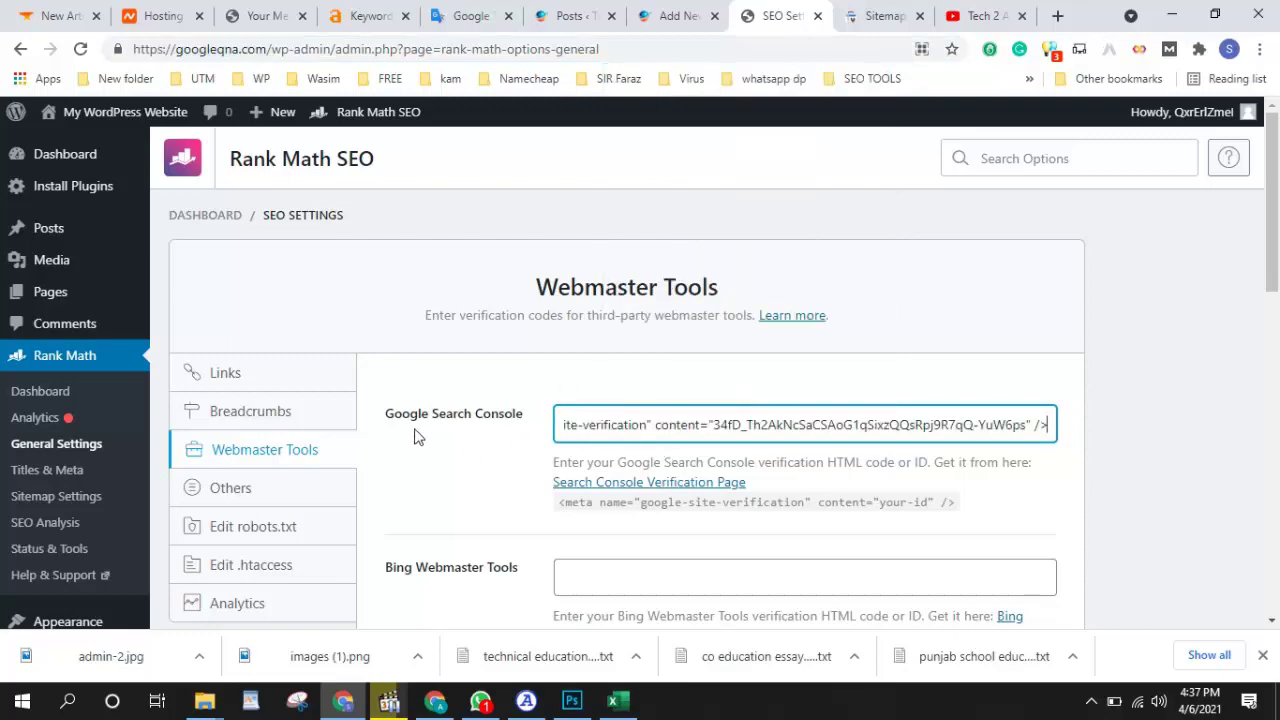
scroll(566, 430, down, 10)
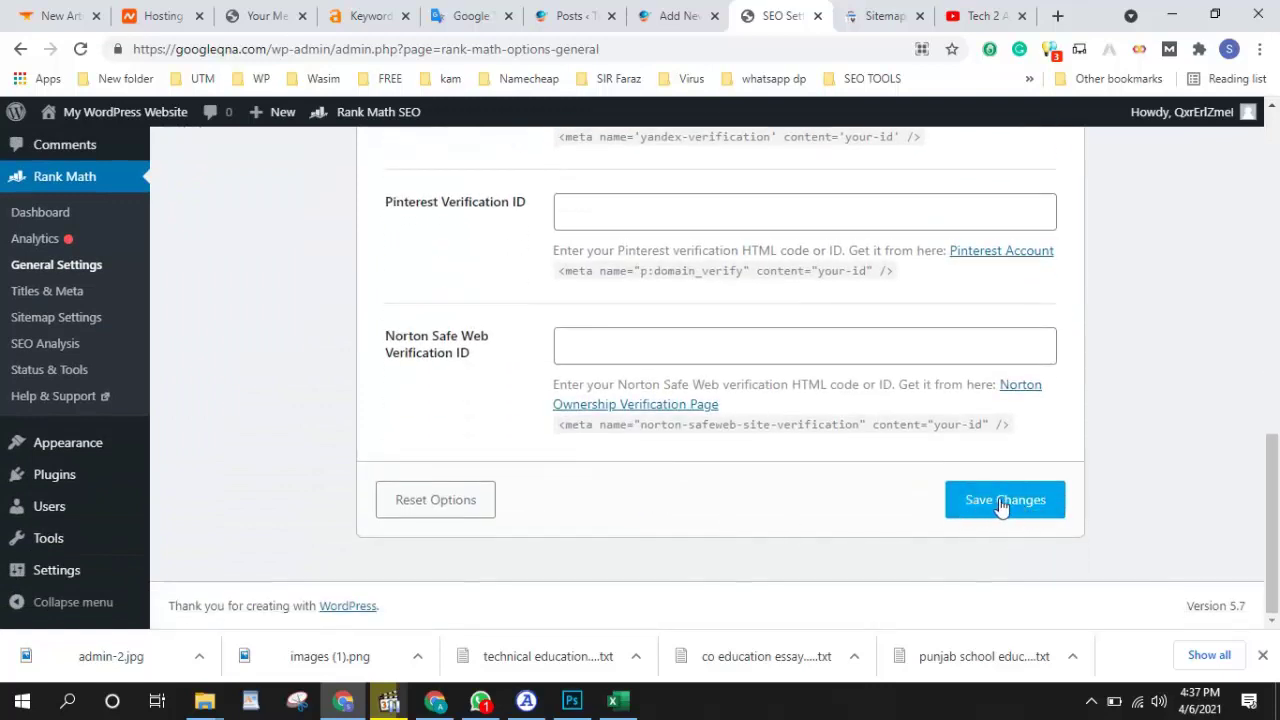
click(1001, 507)
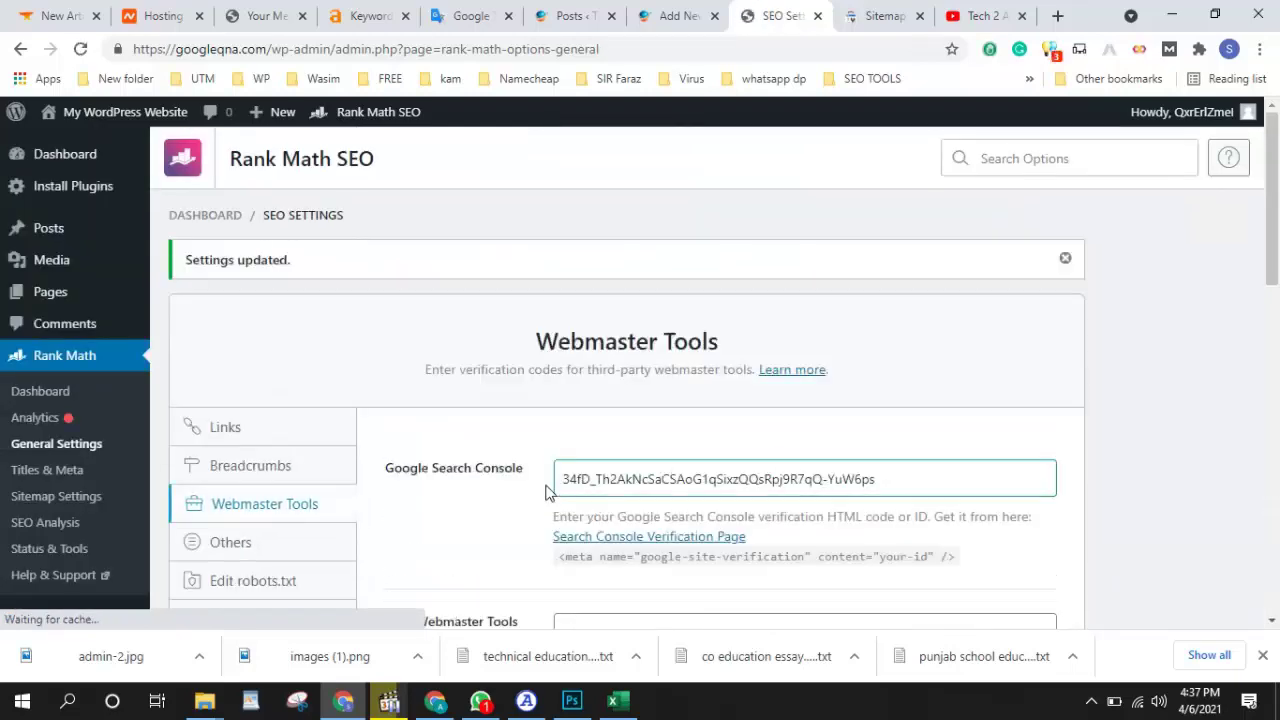
click(880, 15)
click(841, 532)
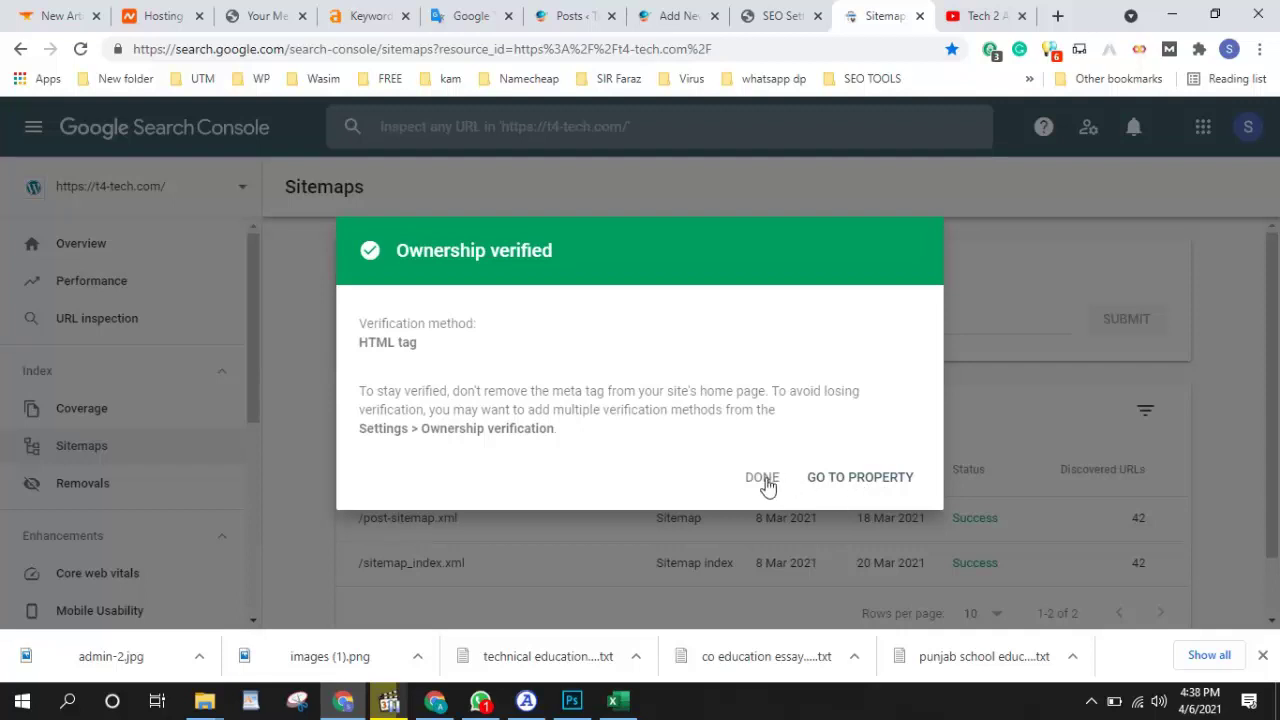
click(853, 479)
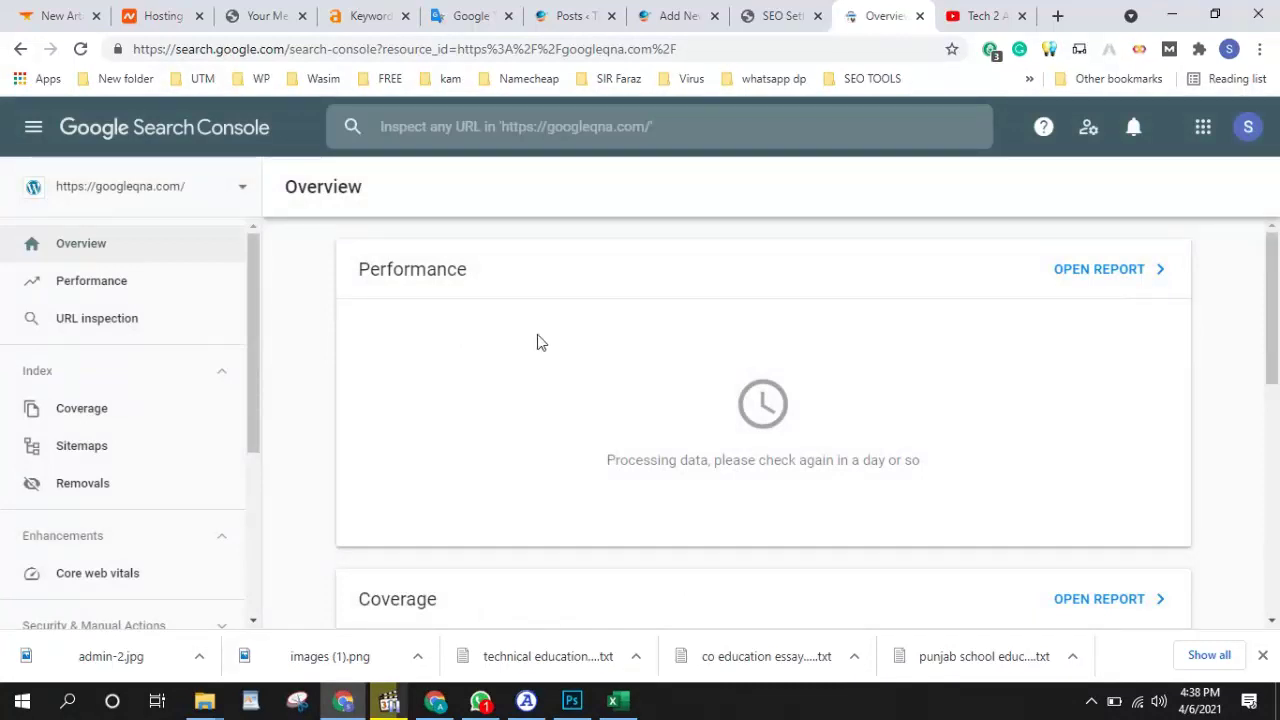
click(121, 451)
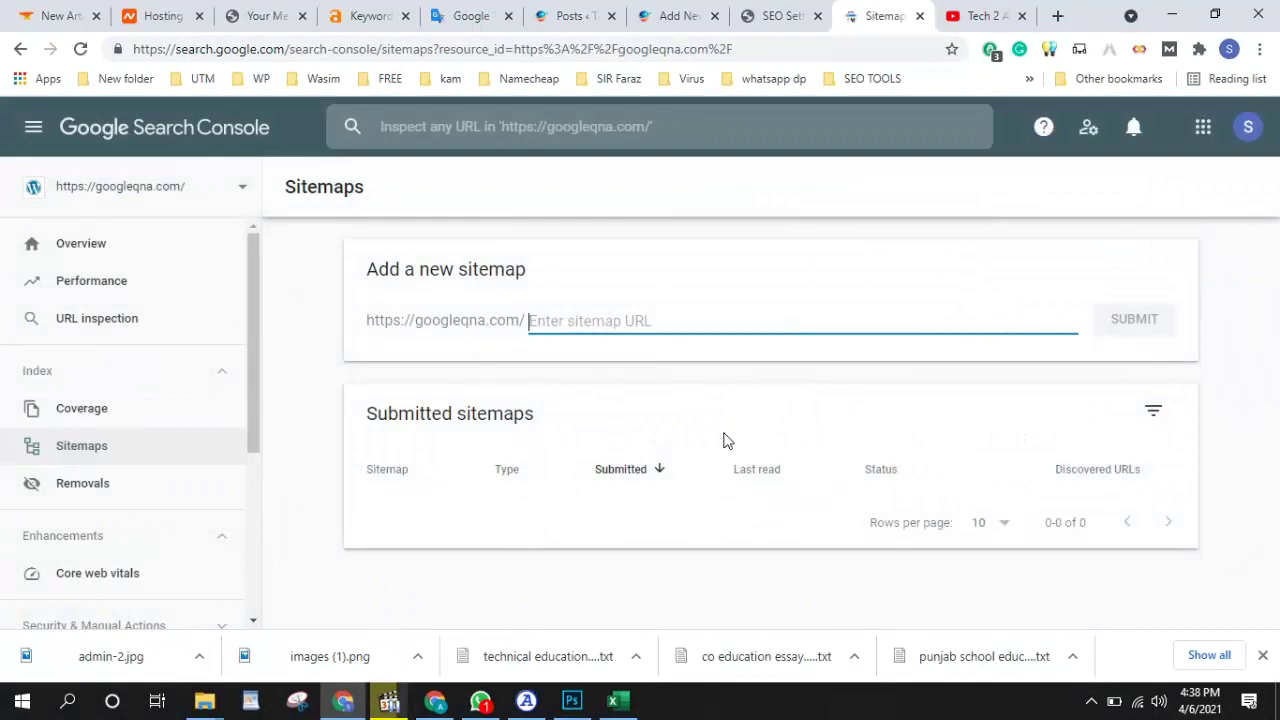
Switch to Rank Math in WordPress, open its Sitemap Settings and set Links Per Sitemap to 500
click(768, 12)
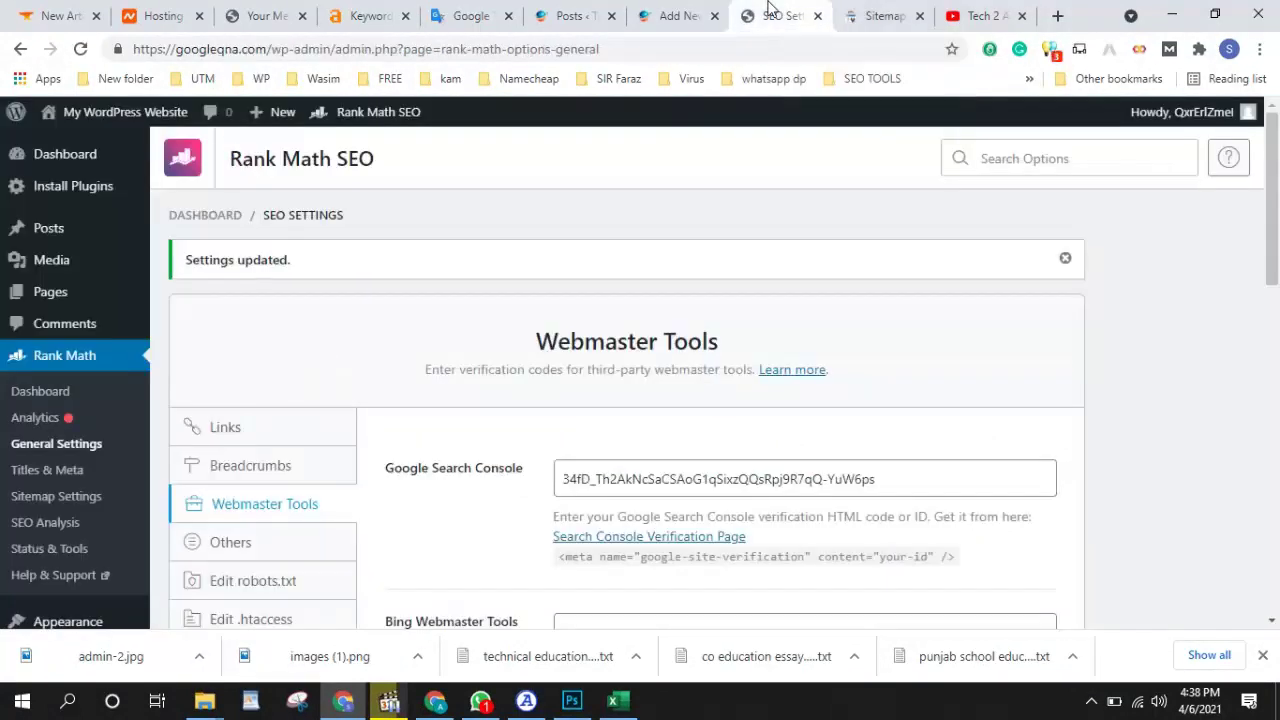
scroll(20, 450, down, 1)
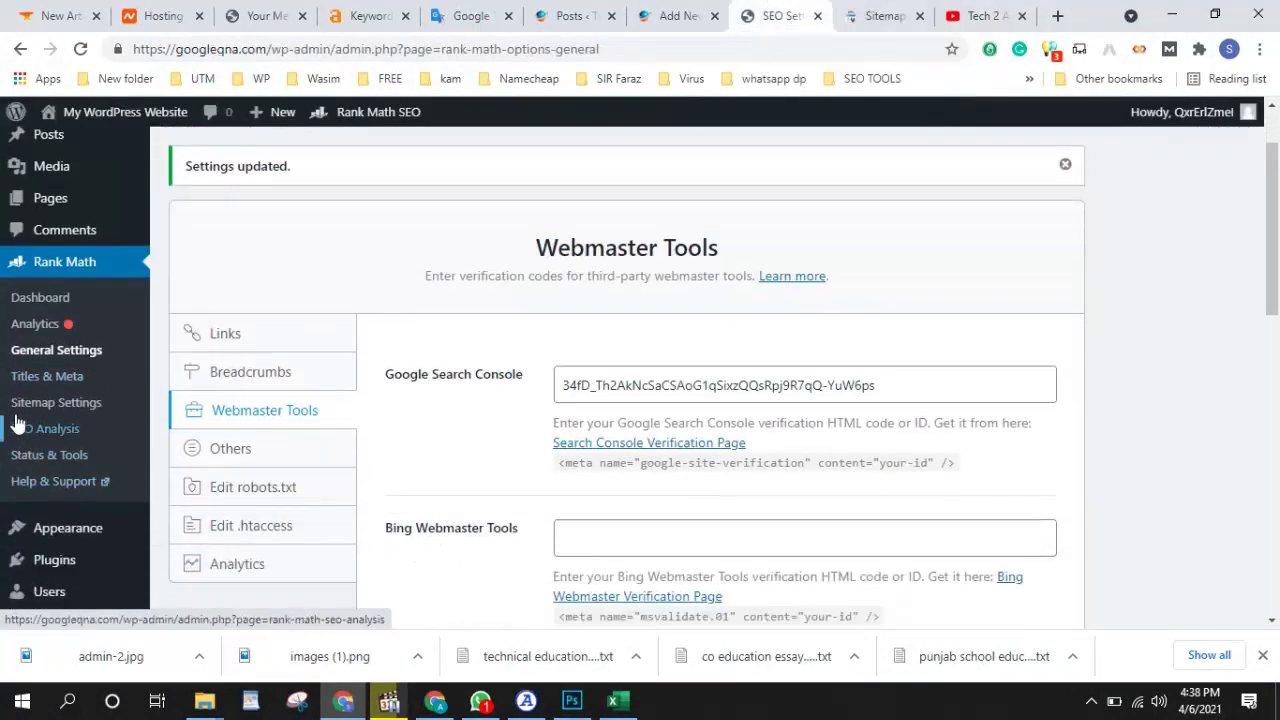
click(88, 403)
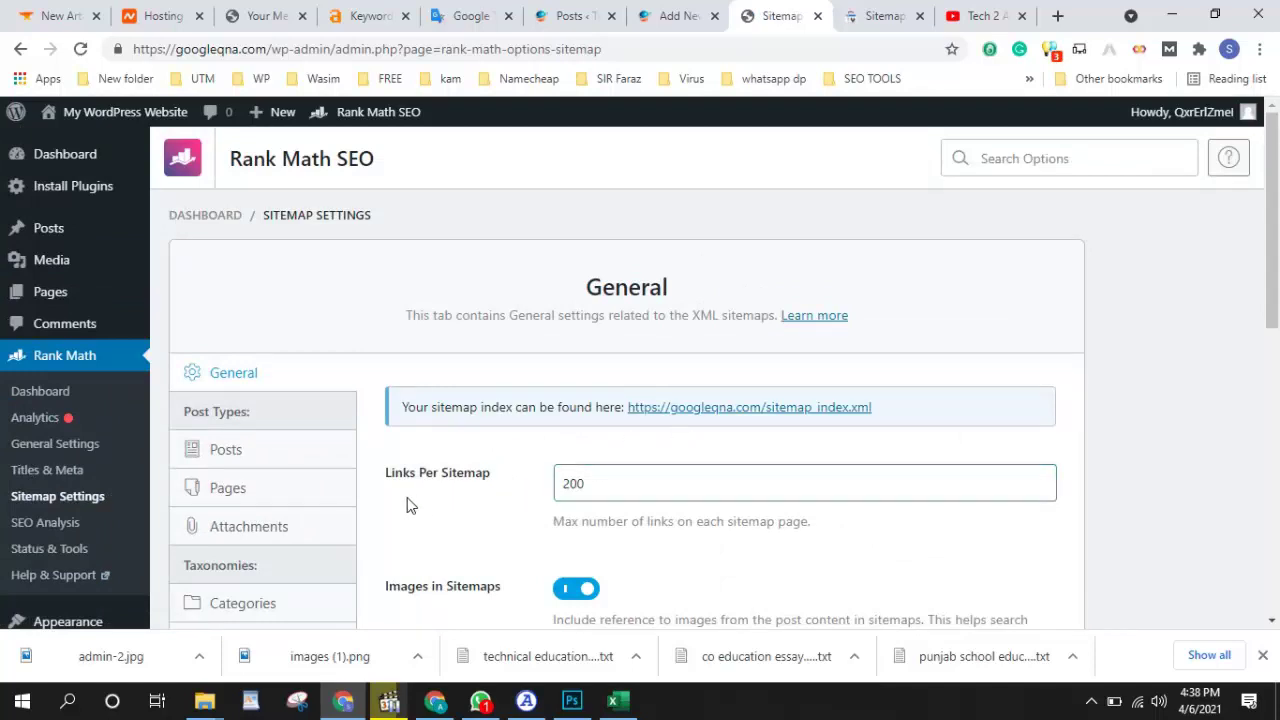
click(603, 483)
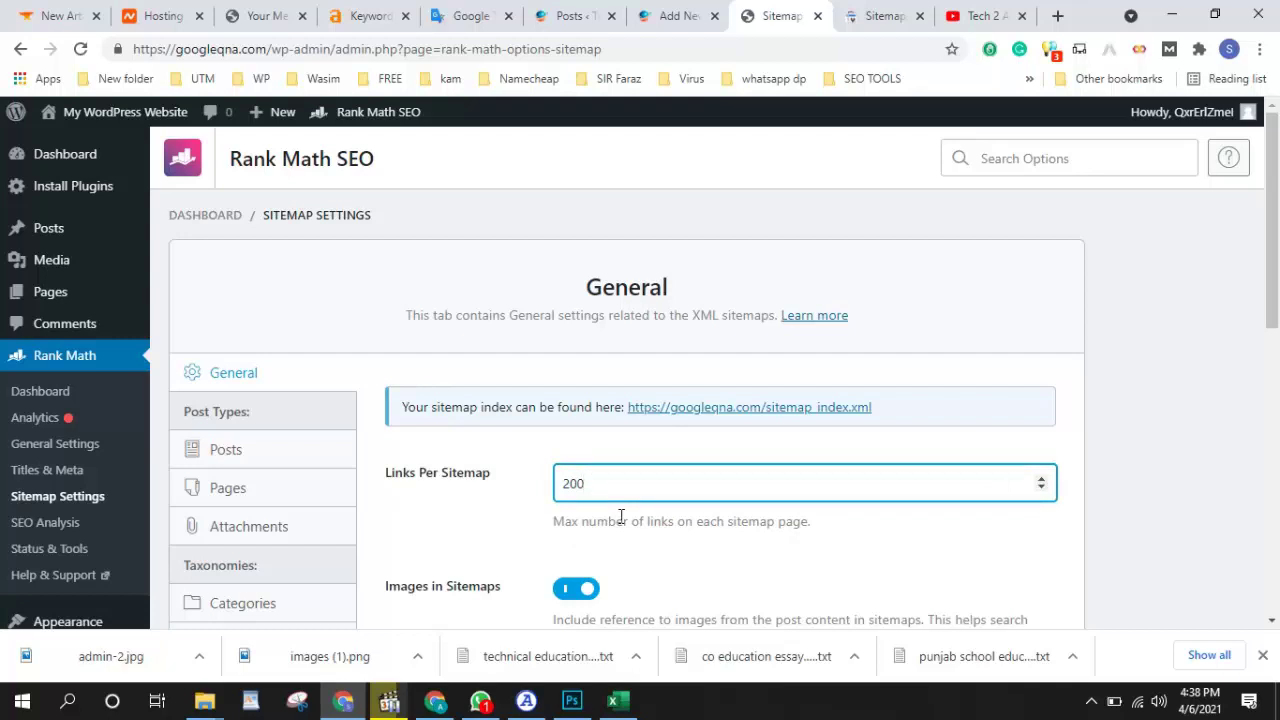
scroll(620, 516, down, 1)
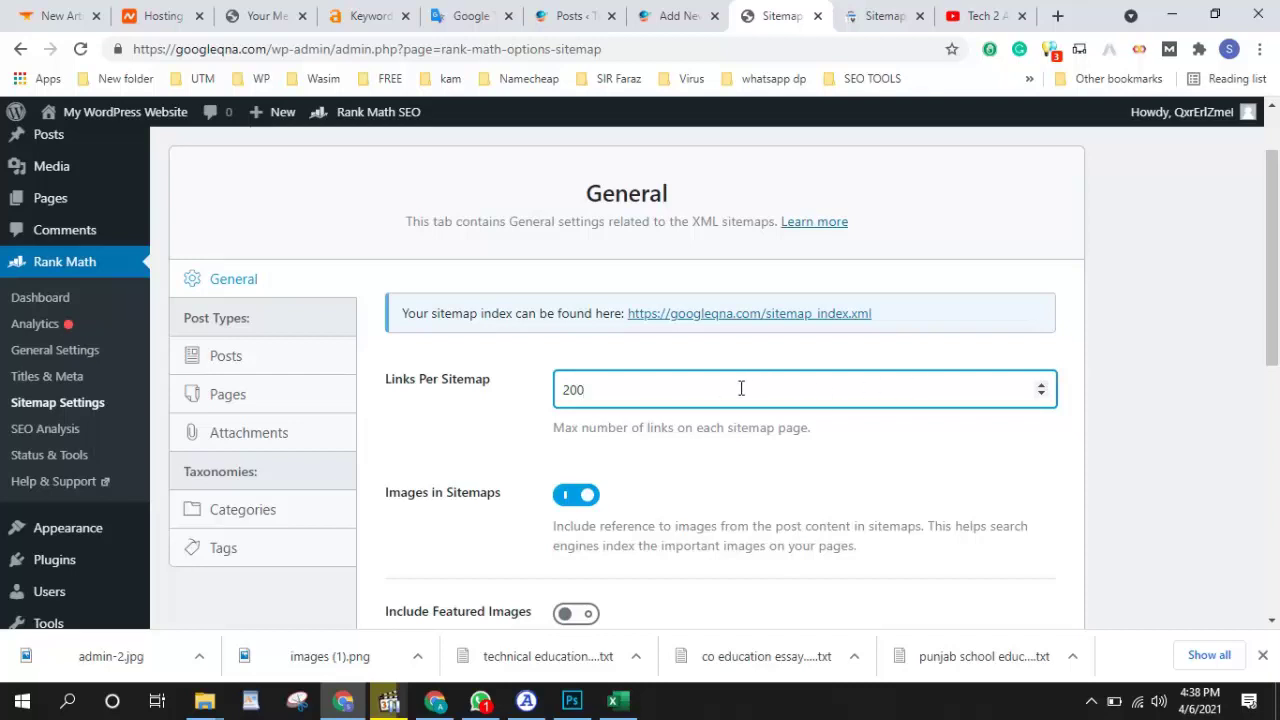
drag(741, 389, 395, 396)
click(645, 390)
drag(645, 390, 410, 396)
key(Left)
key(shift+Right)
text(5)
click(673, 471)
scroll(643, 519, down, 4)
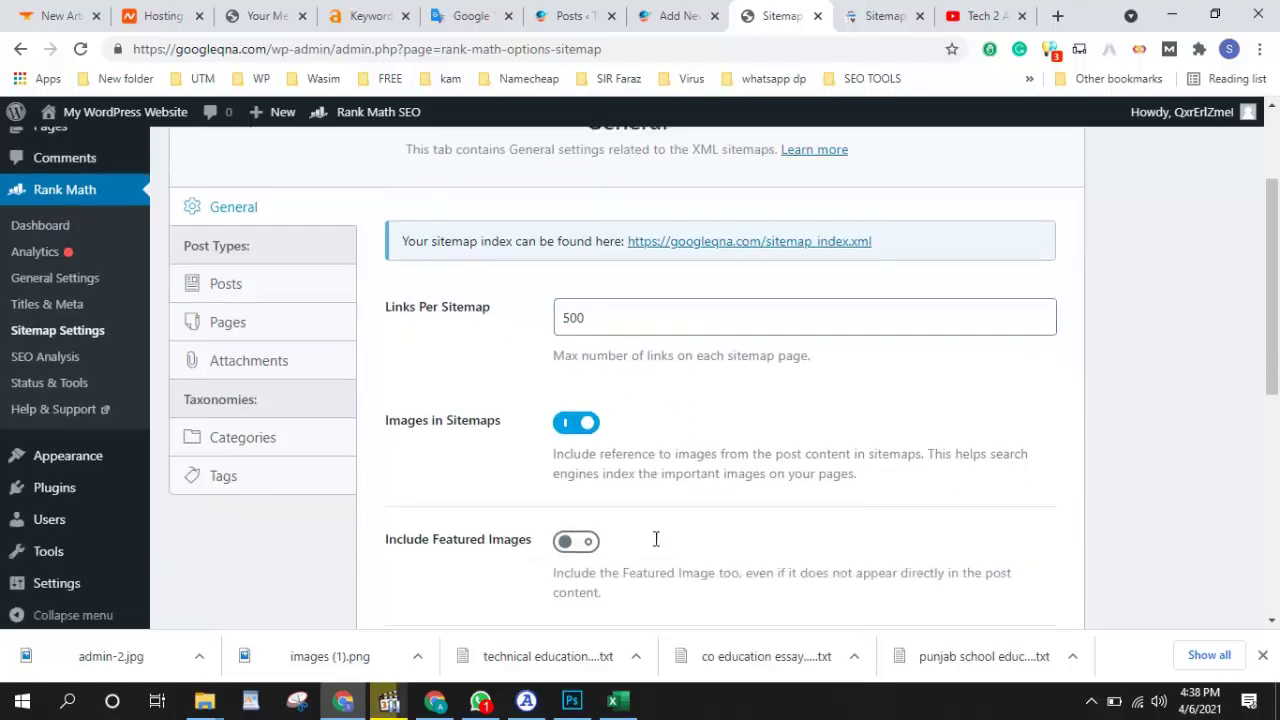
Open the site's sitemap index page from the Sitemap Settings and copy sitemap_index.xml from its address
scroll(634, 513, up, 5)
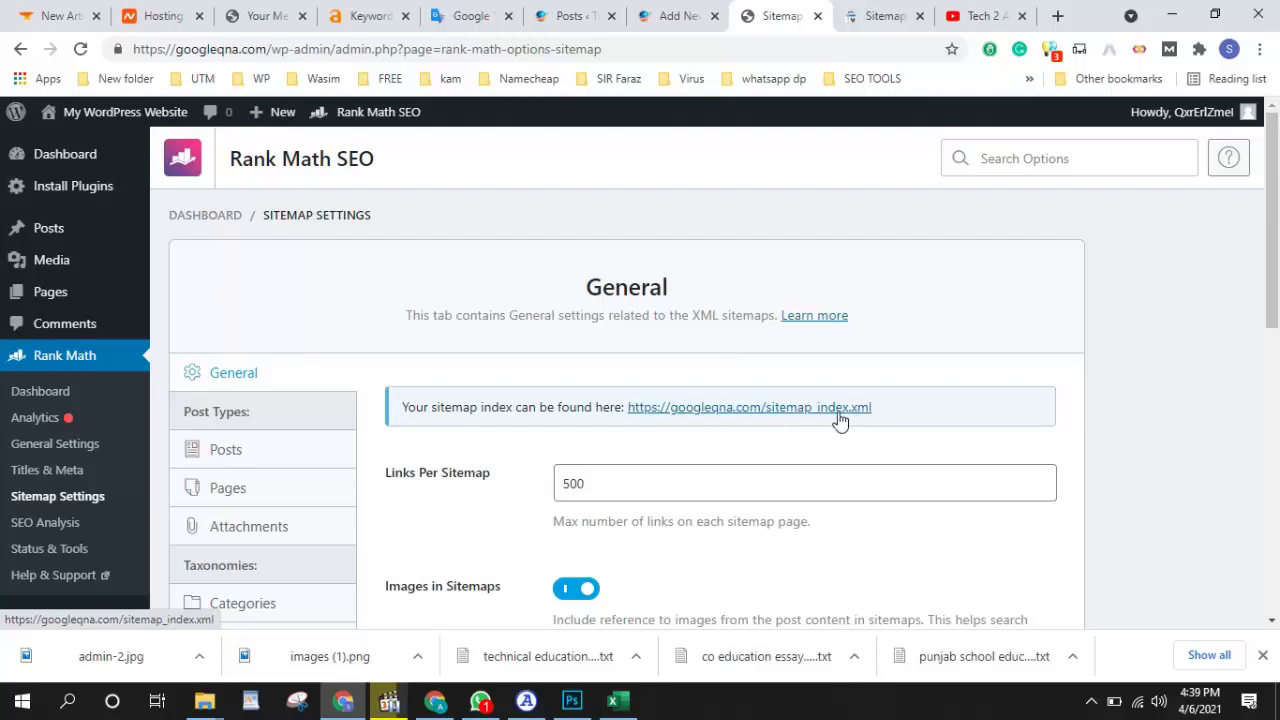
click(789, 414)
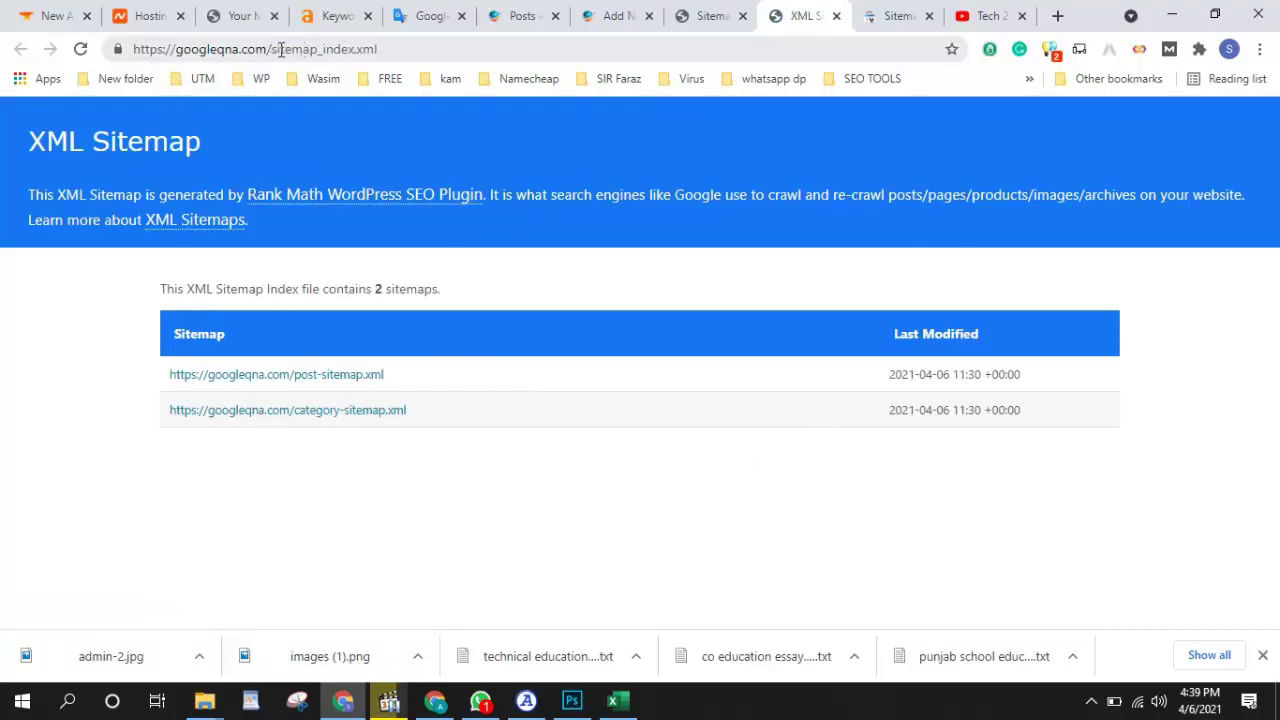
drag(271, 49, 459, 53)
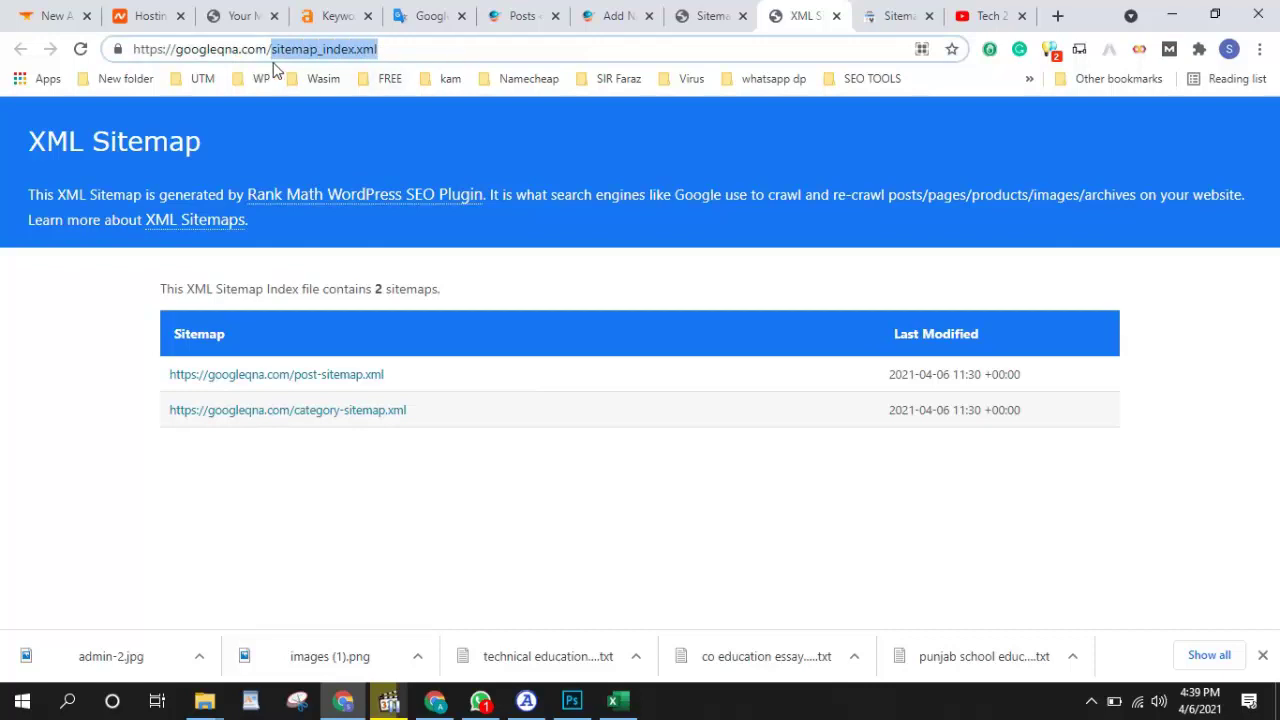
right_click(322, 50)
click(360, 154)
click(898, 15)
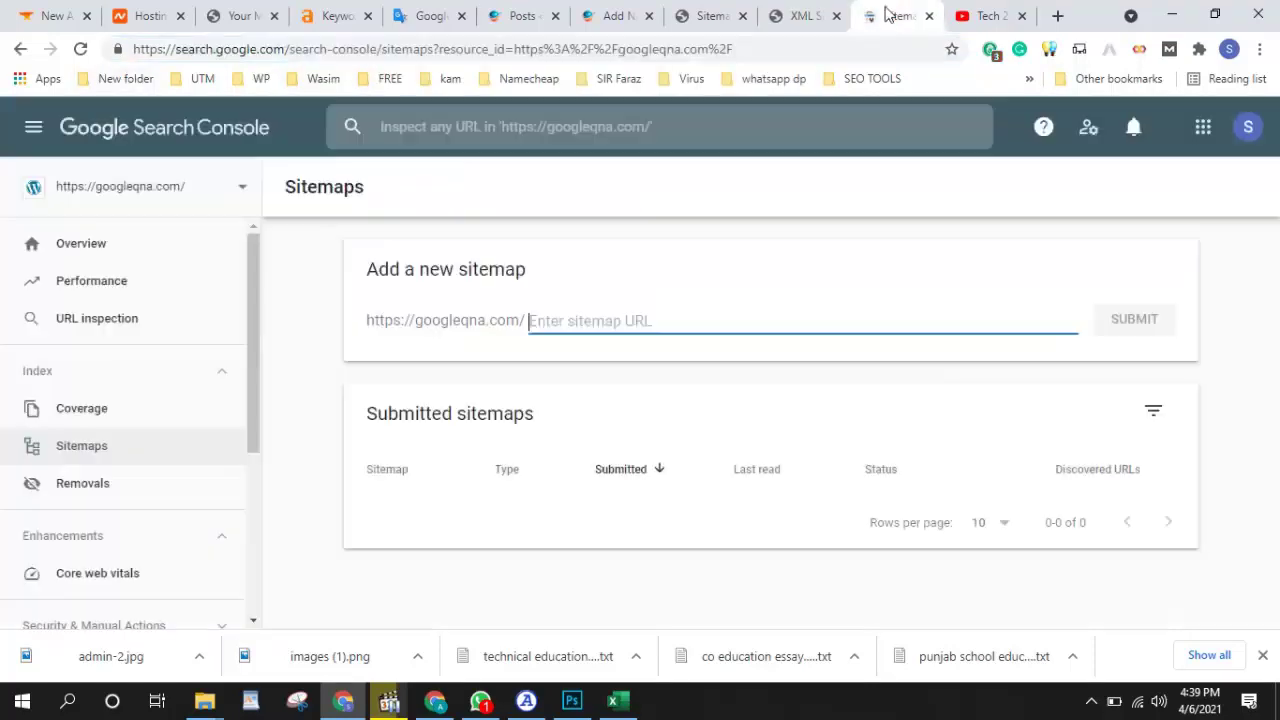
right_click(609, 317)
click(652, 461)
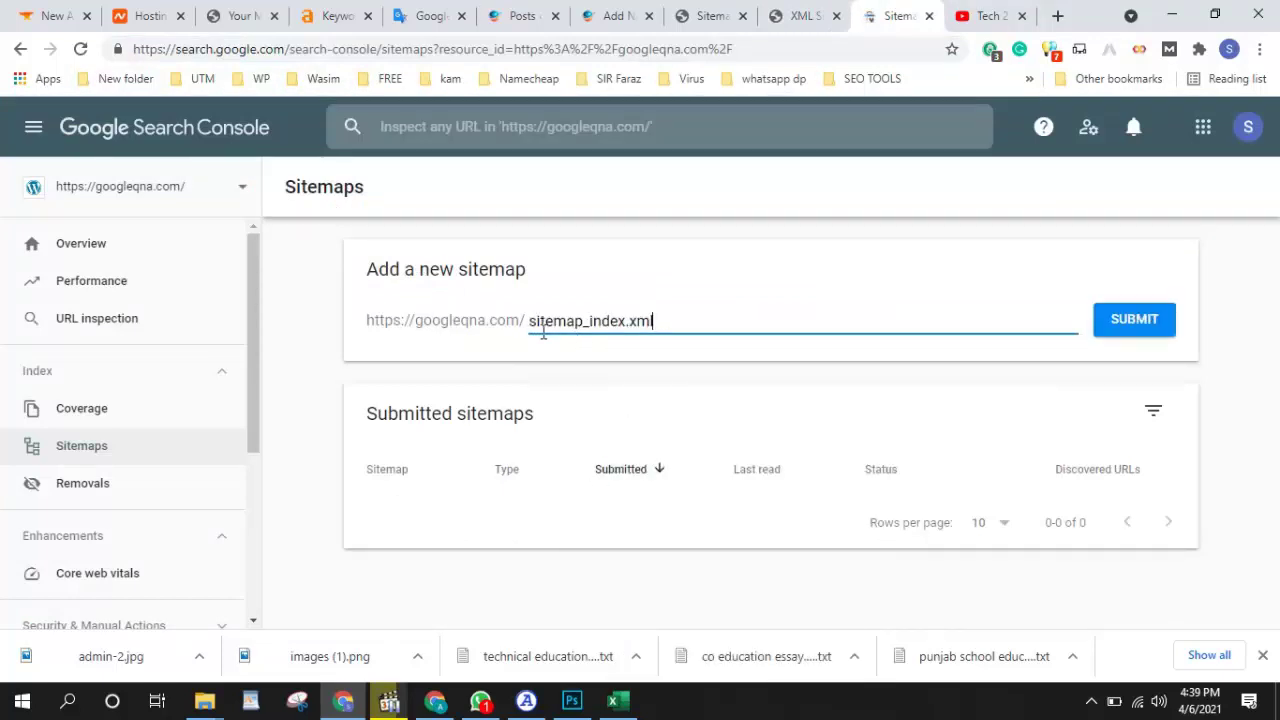
drag(683, 321, 449, 323)
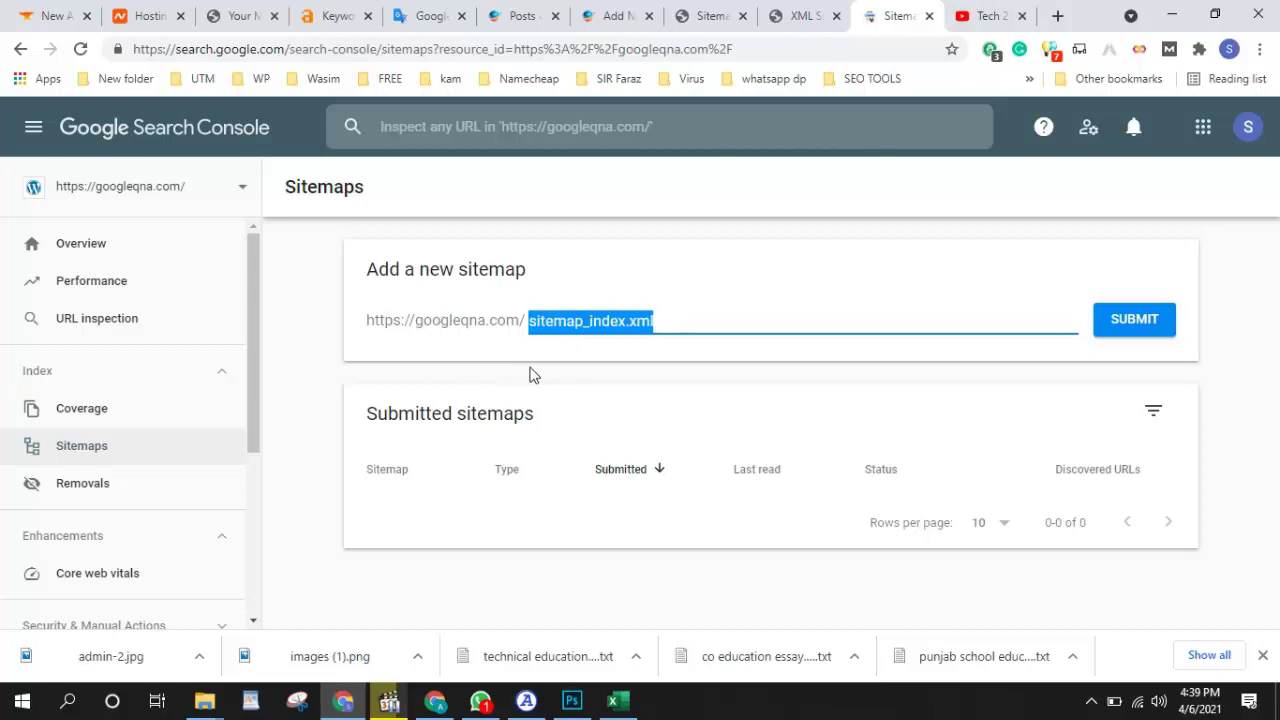
drag(503, 380, 518, 377)
click(543, 425)
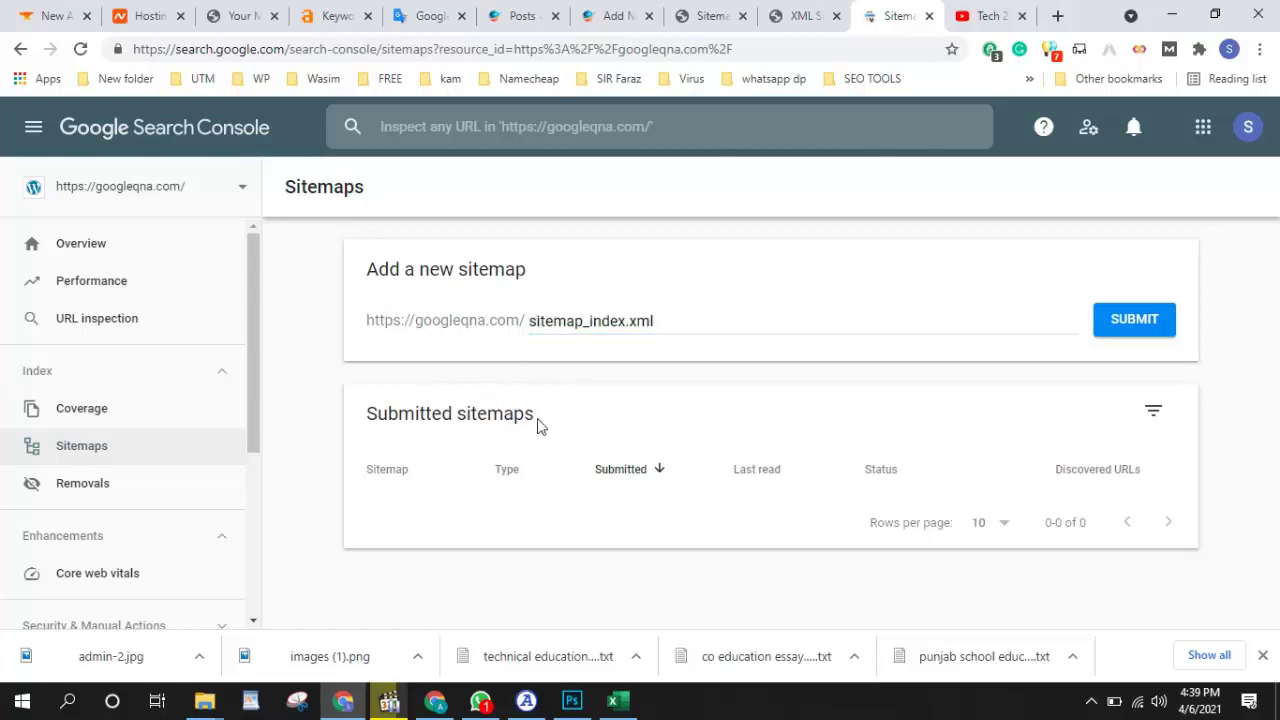
drag(708, 312, 352, 338)
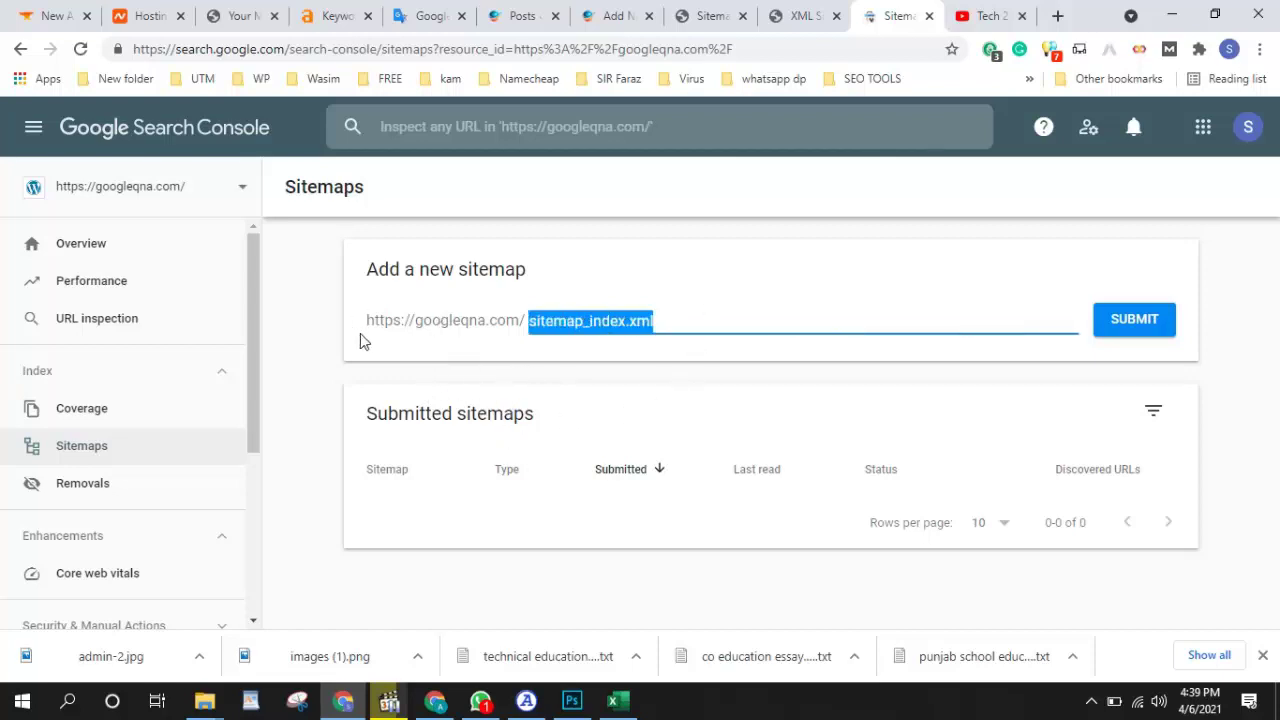
key(BackSpace)
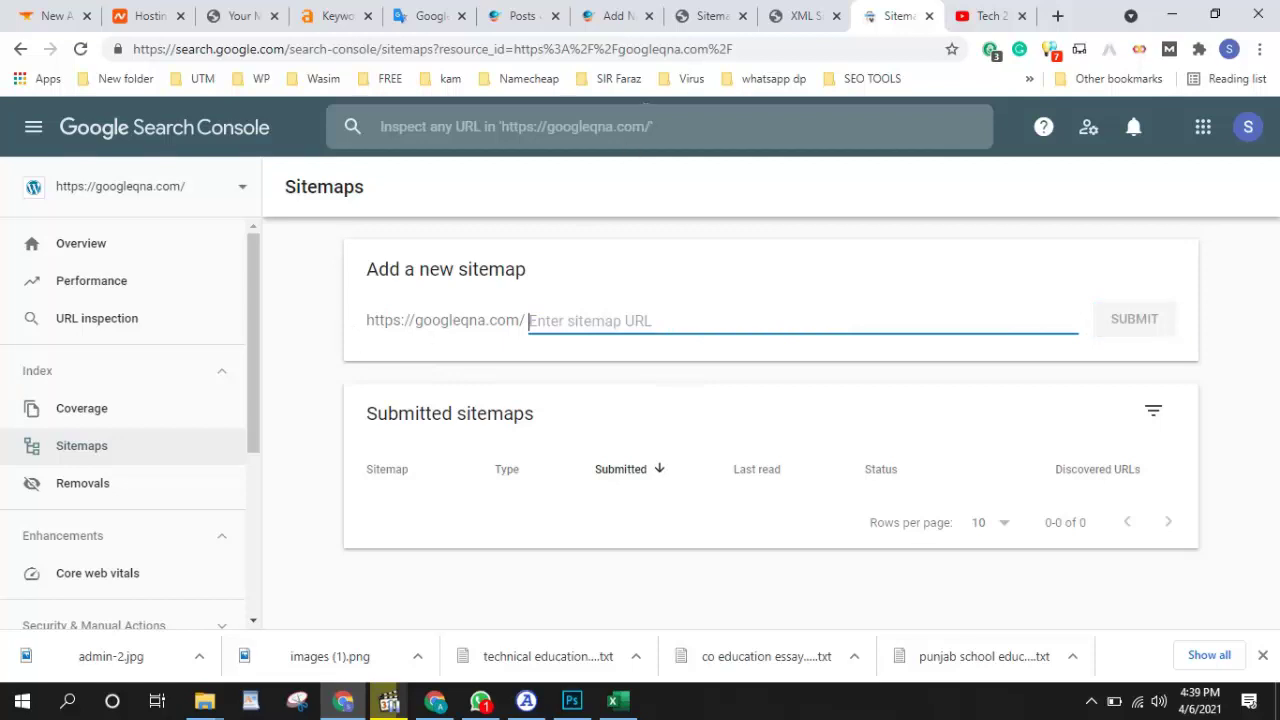
click(779, 13)
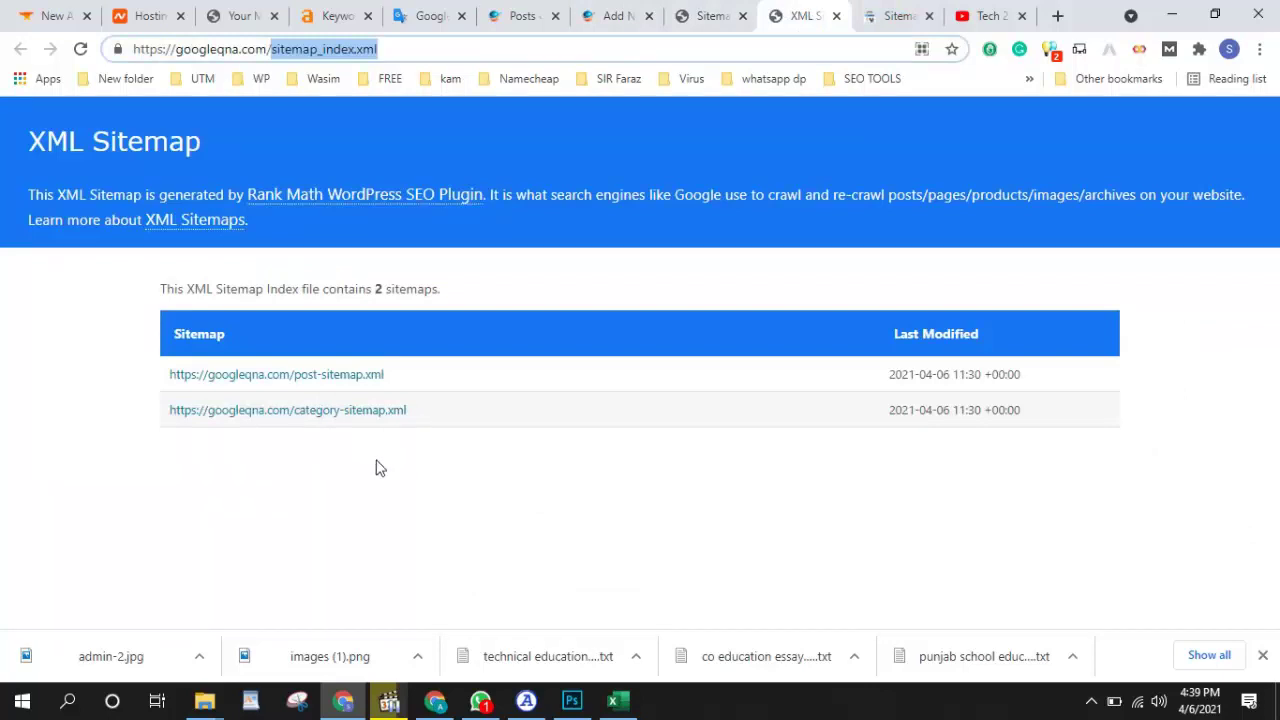
drag(403, 374, 339, 492)
drag(140, 380, 362, 379)
right_click(362, 379)
click(390, 211)
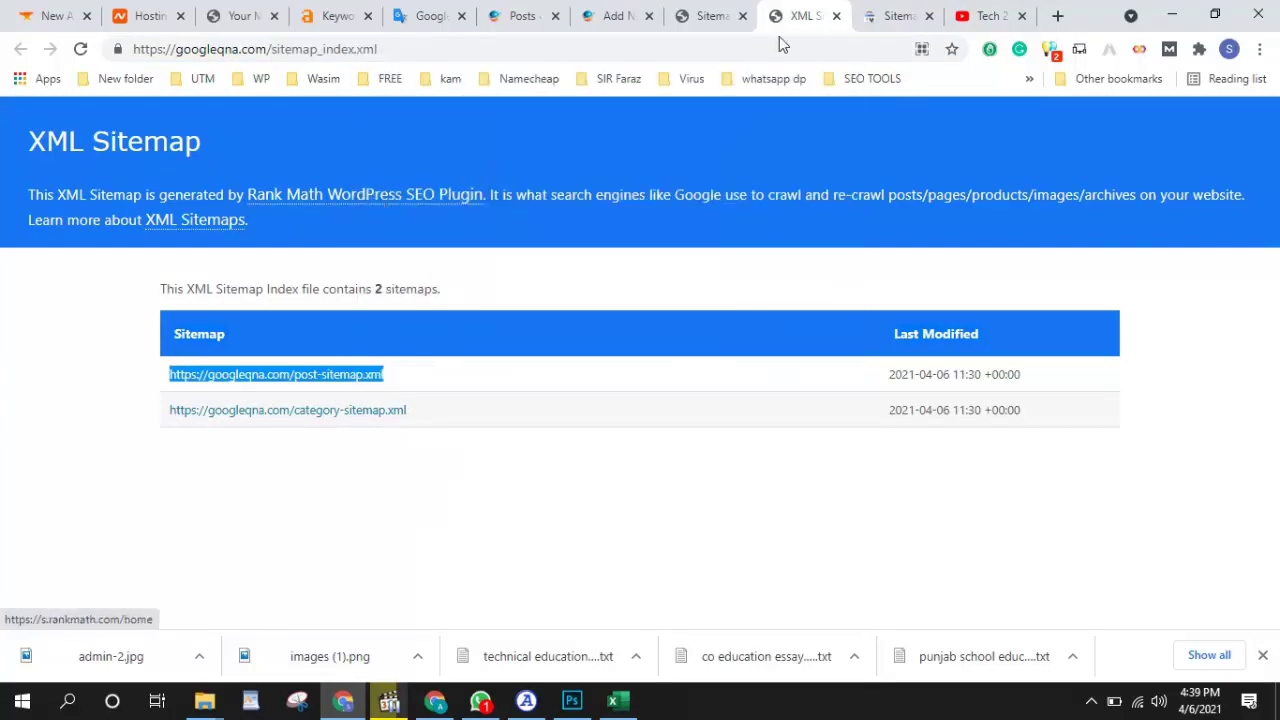
Paste the copied link as a new sitemap in Google Search Console, trim it to post-sitemap.xml and submit it
click(897, 16)
click(649, 326)
right_click(640, 322)
click(675, 463)
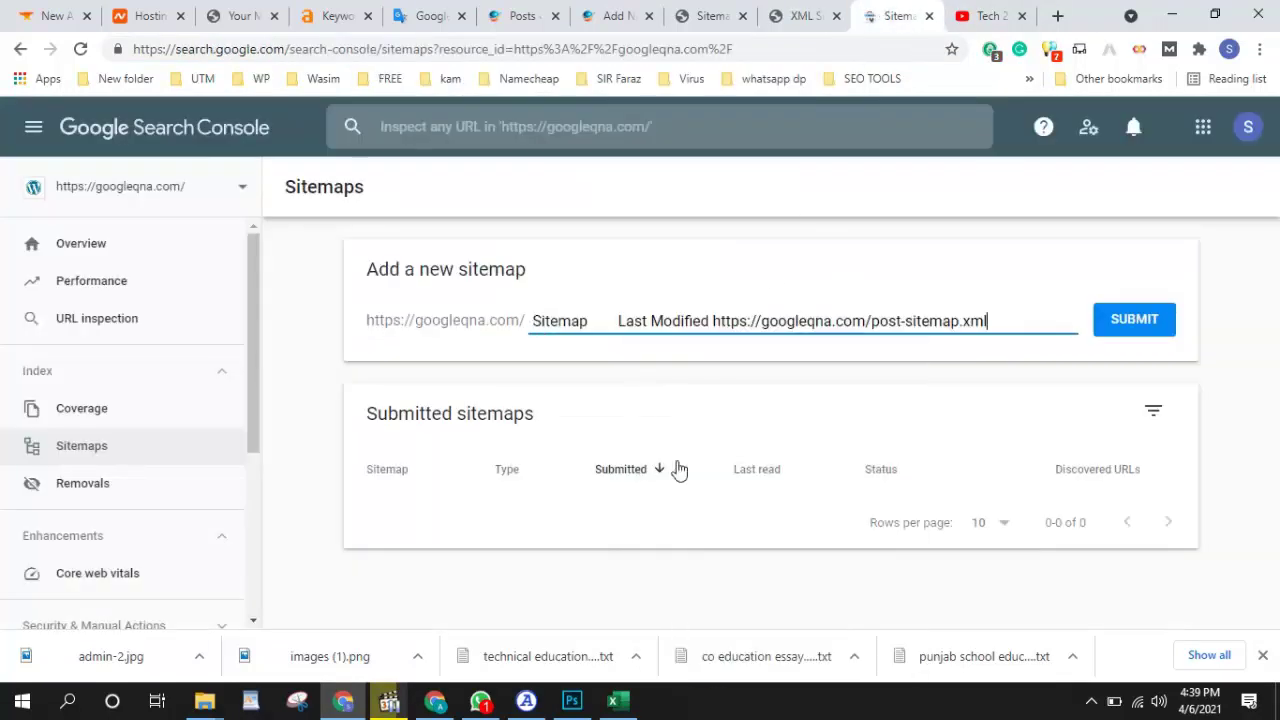
drag(871, 320, 213, 326)
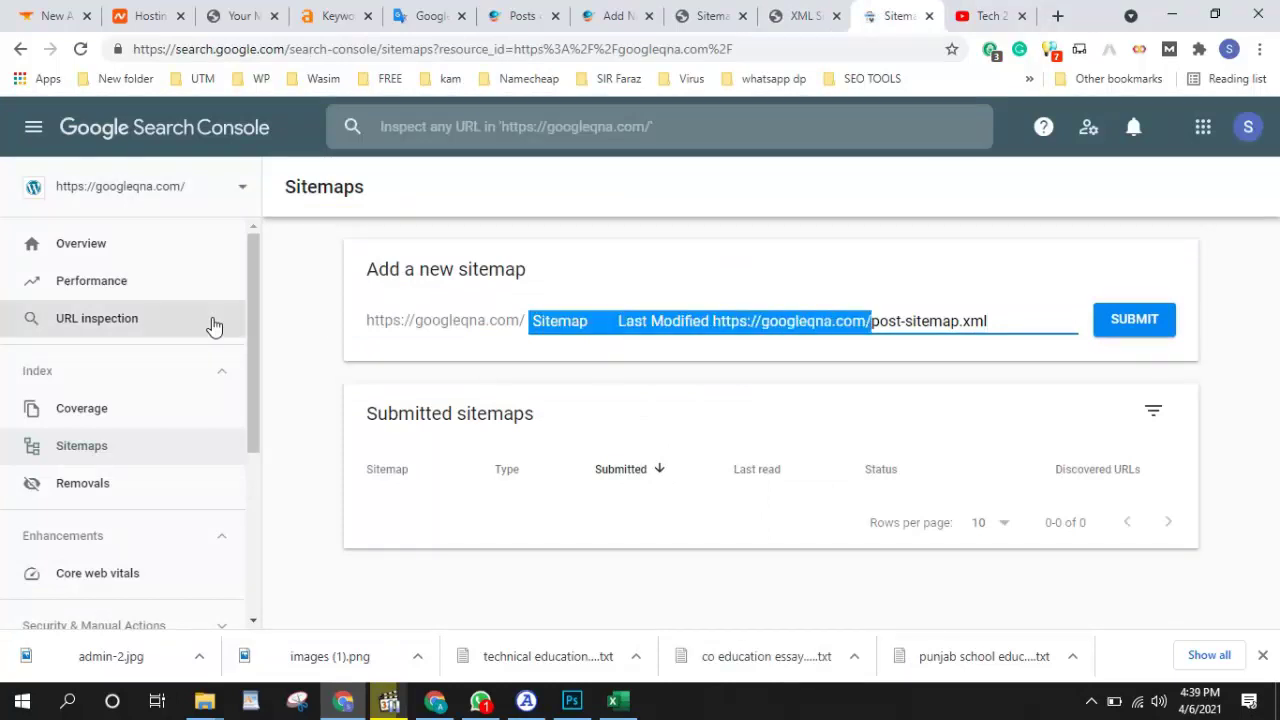
key(BackSpace)
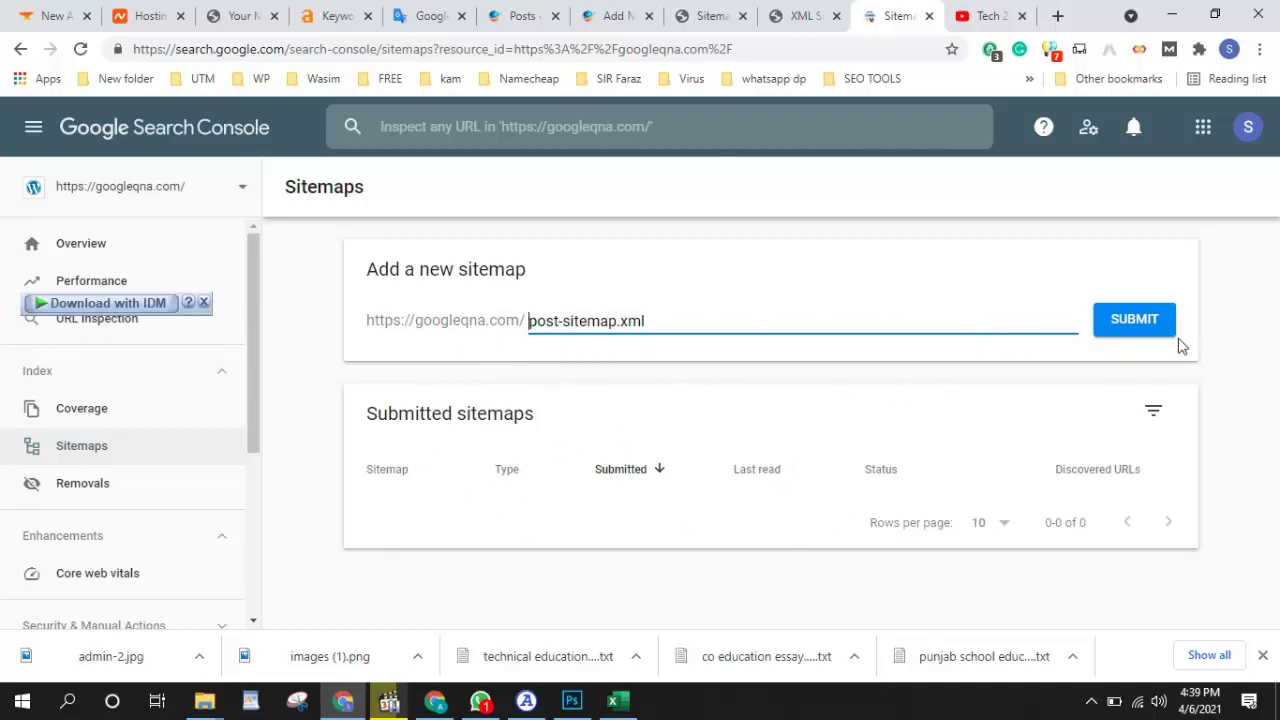
click(1136, 327)
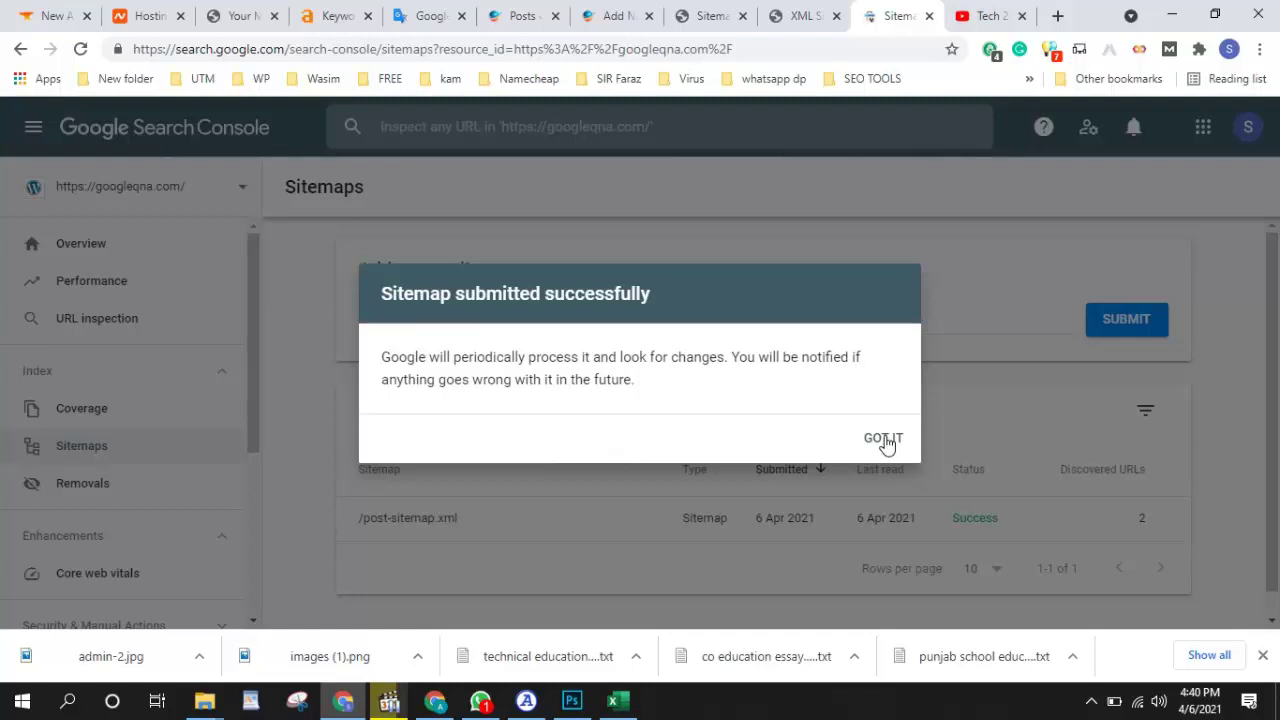
click(885, 440)
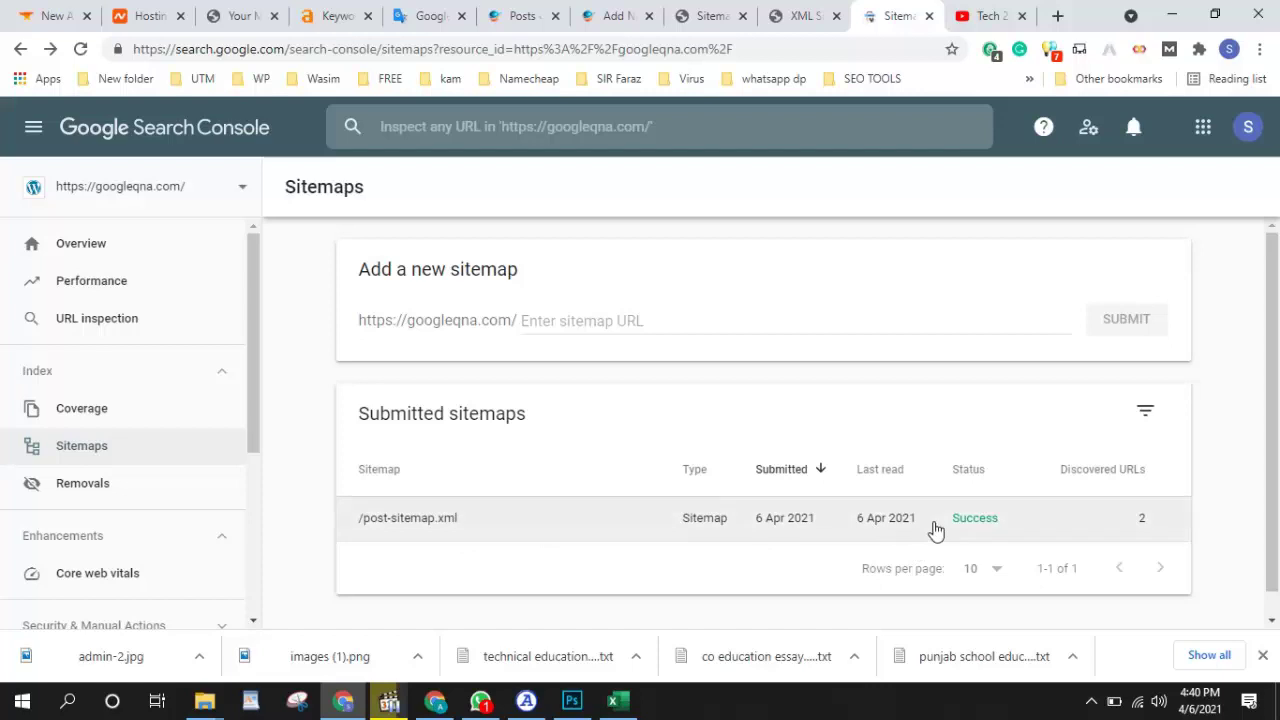
Copy sitemap_index.xml from the sitemap index page's address and submit it as another sitemap in Google Search Console
click(800, 16)
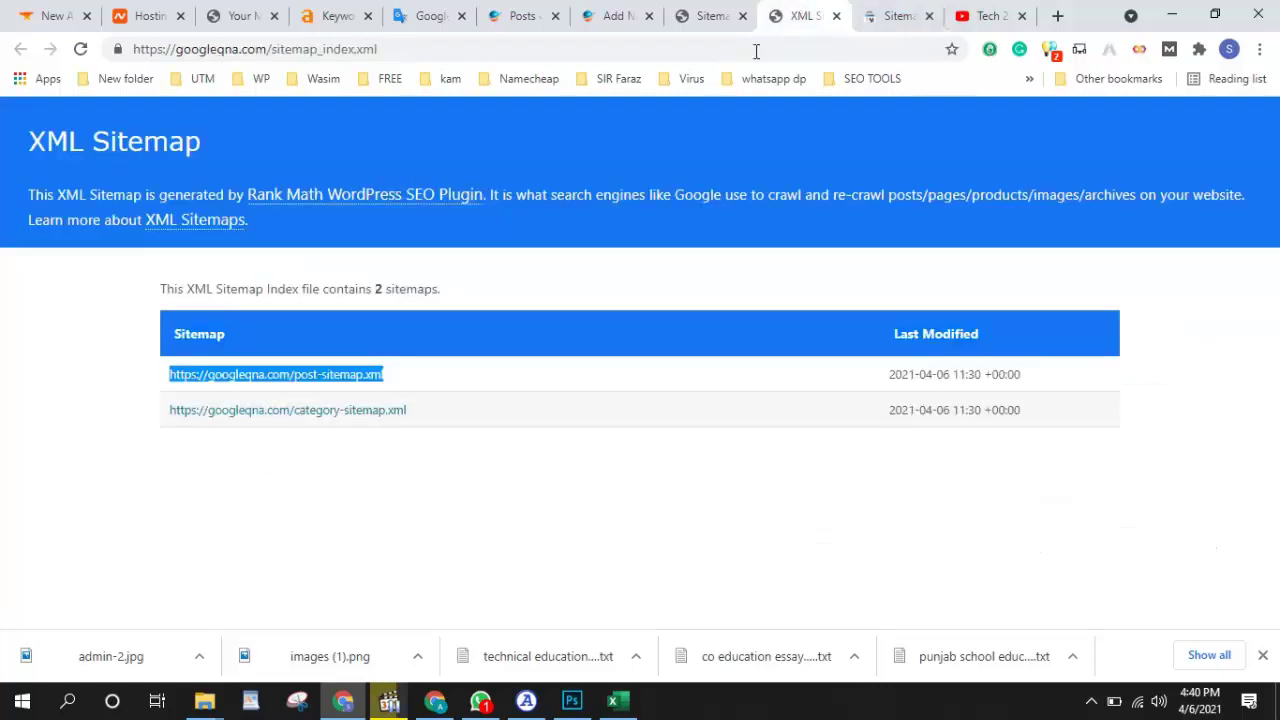
drag(272, 49, 514, 47)
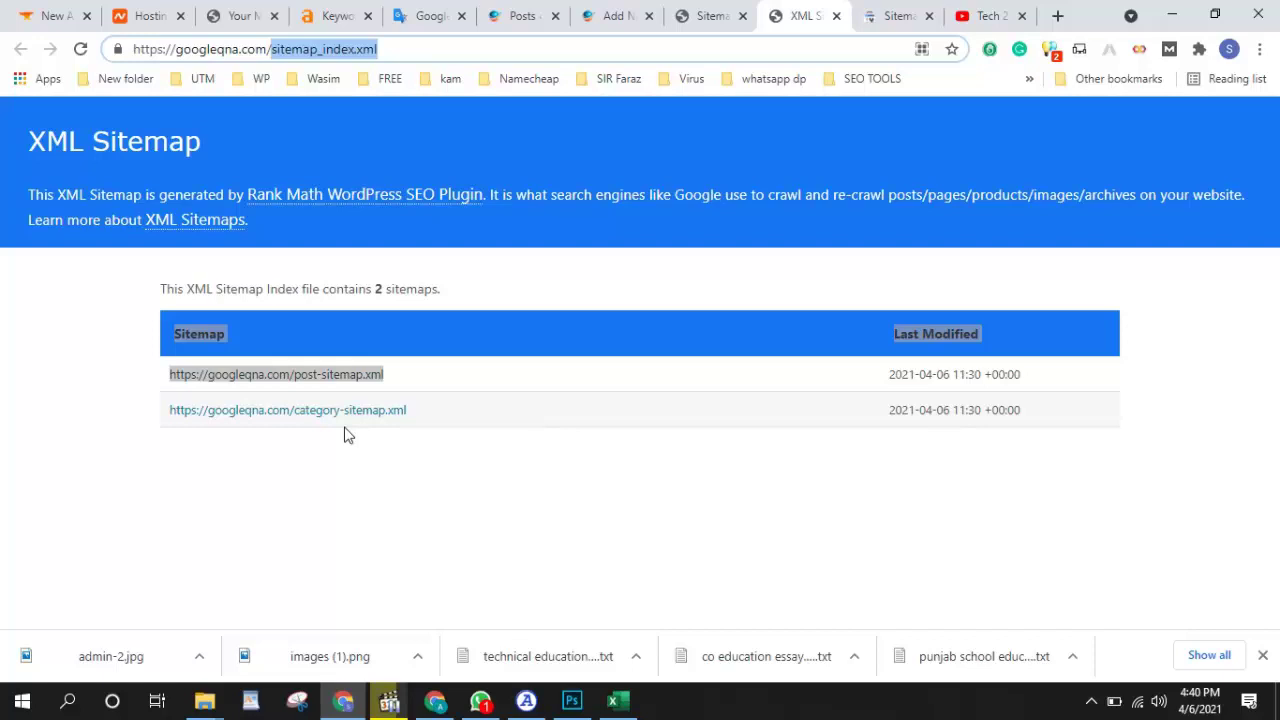
right_click(368, 50)
click(405, 148)
click(865, 12)
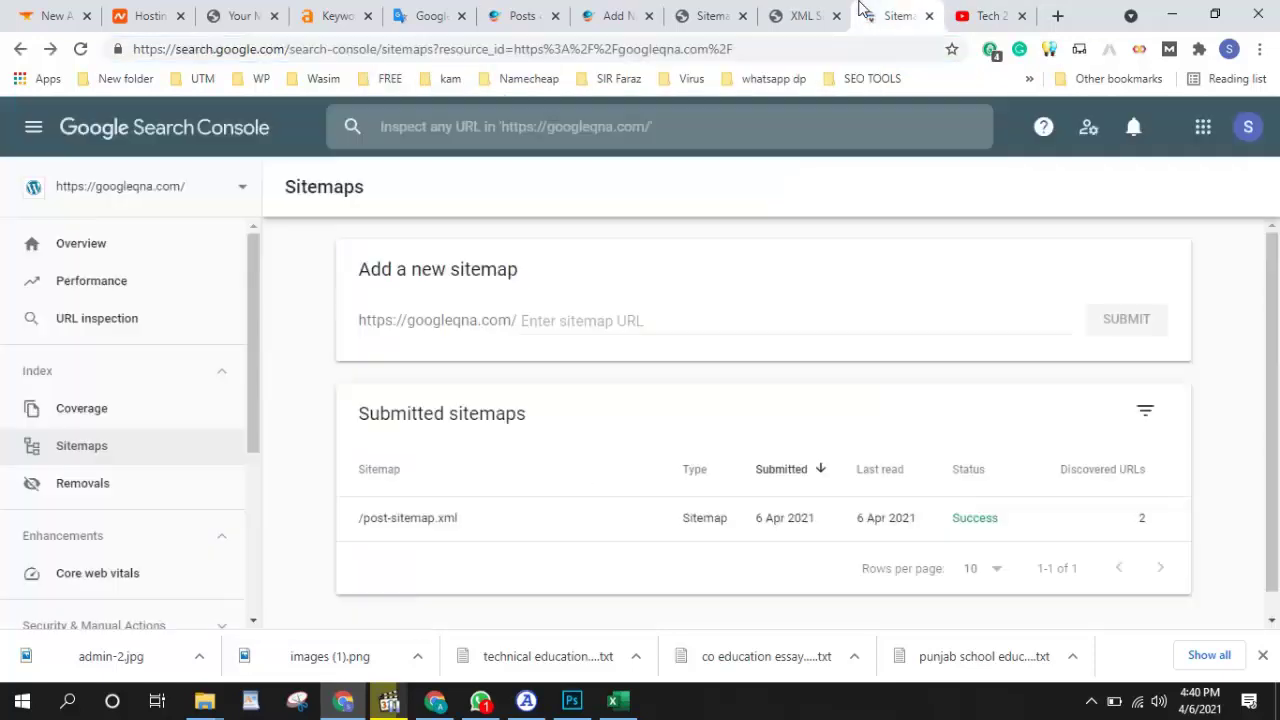
right_click(594, 322)
click(650, 487)
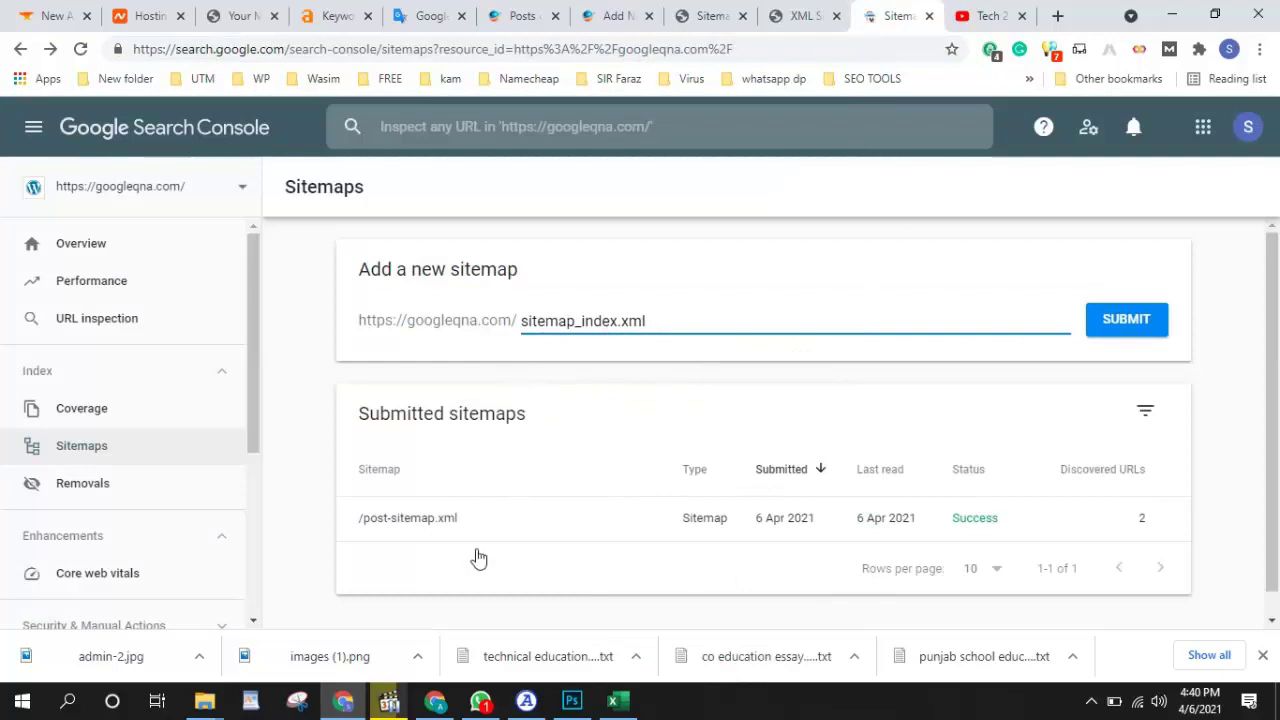
click(1106, 325)
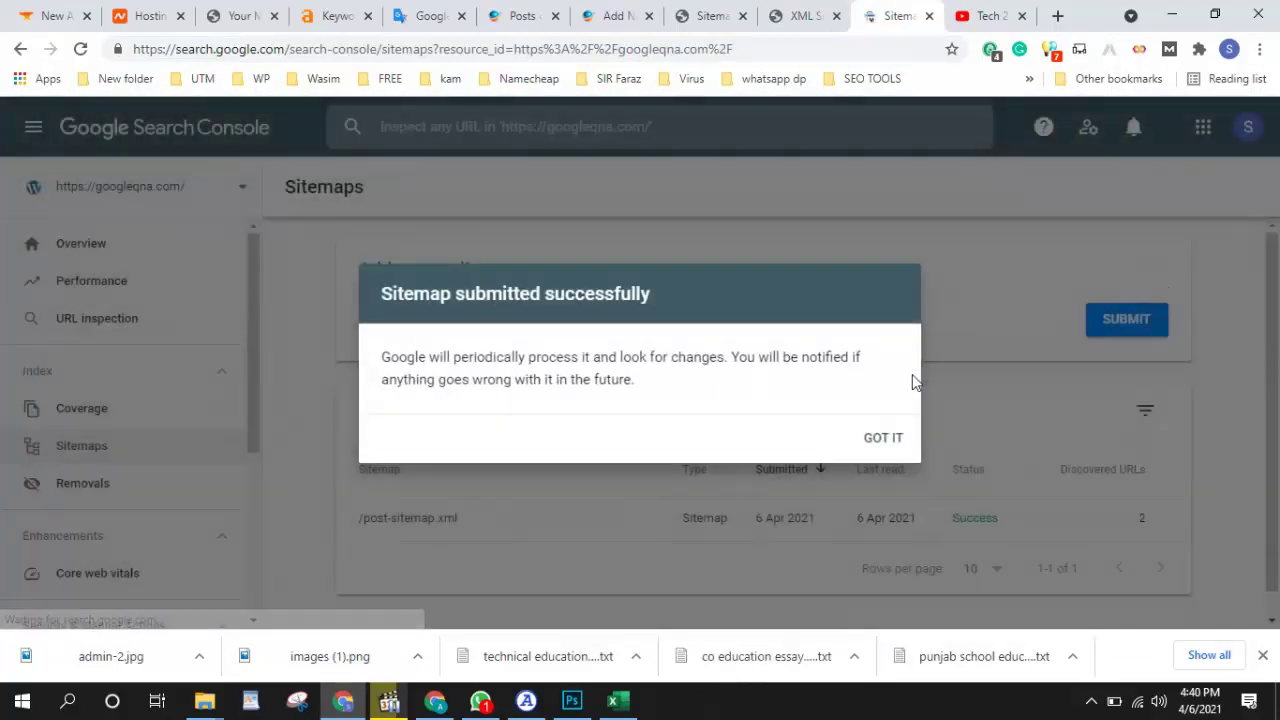
click(890, 438)
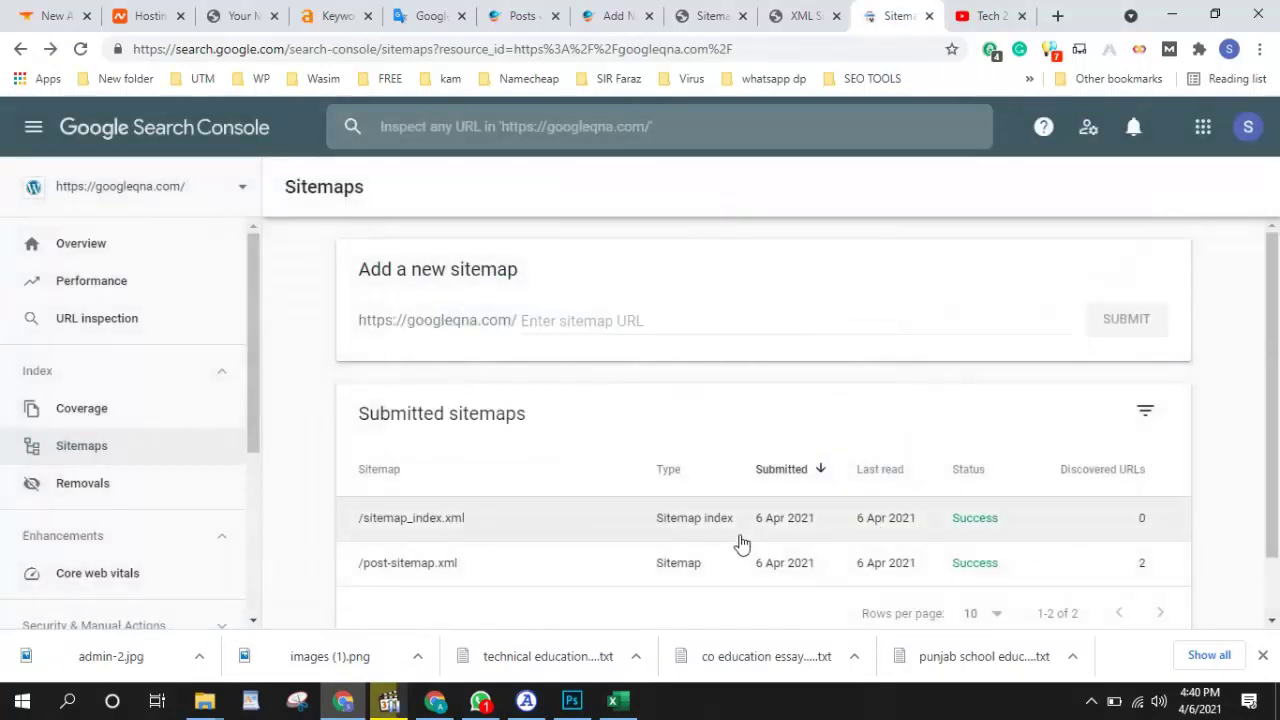